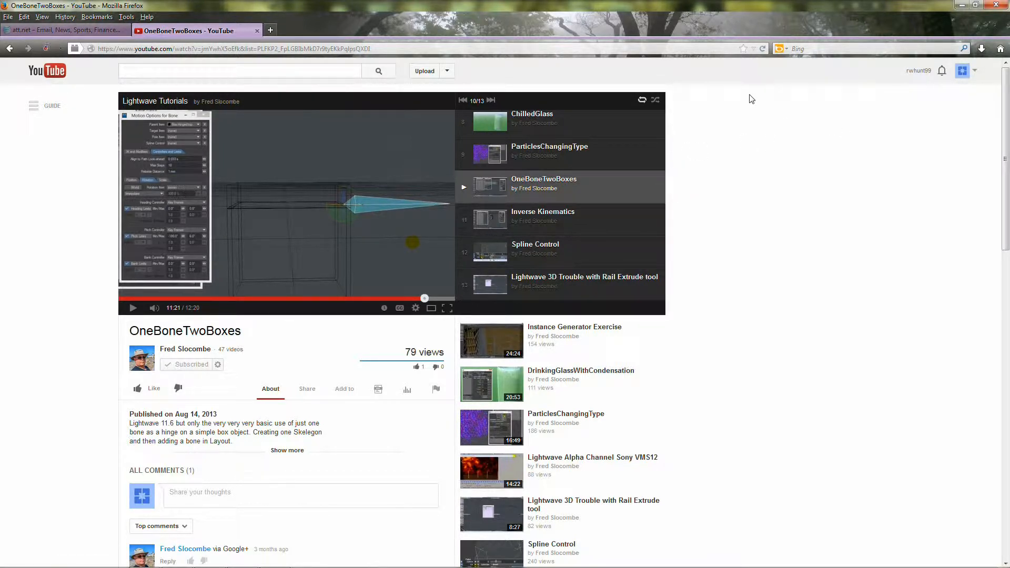
Minimize the browser window and switch to LightWave Modeler.
click(961, 6)
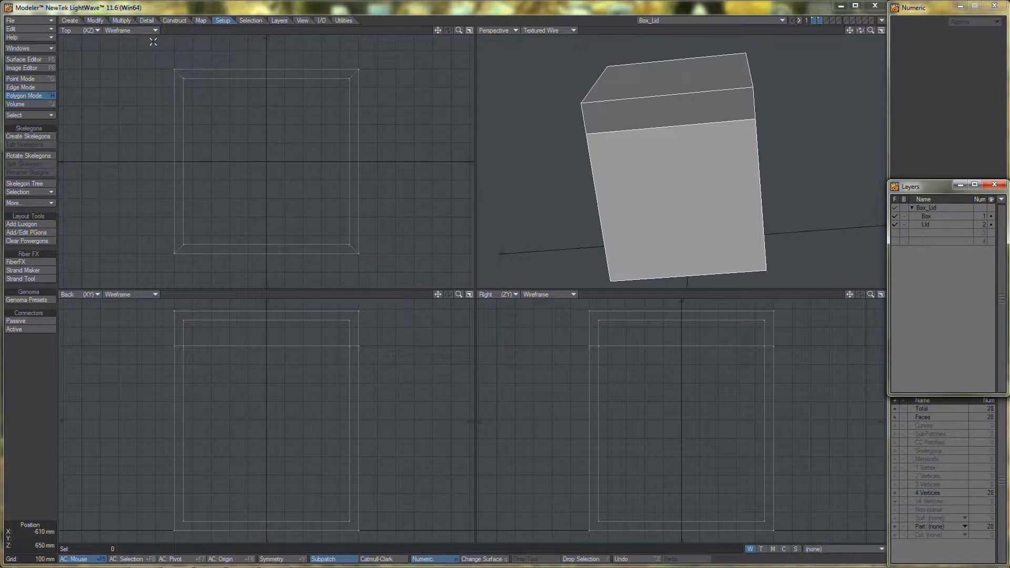
click(37, 136)
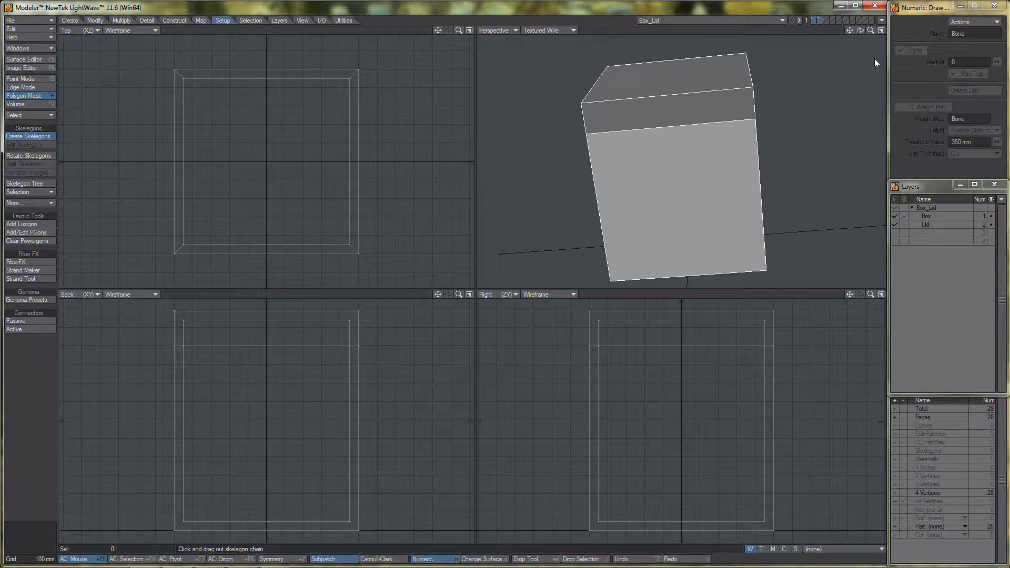
click(32, 137)
click(32, 137)
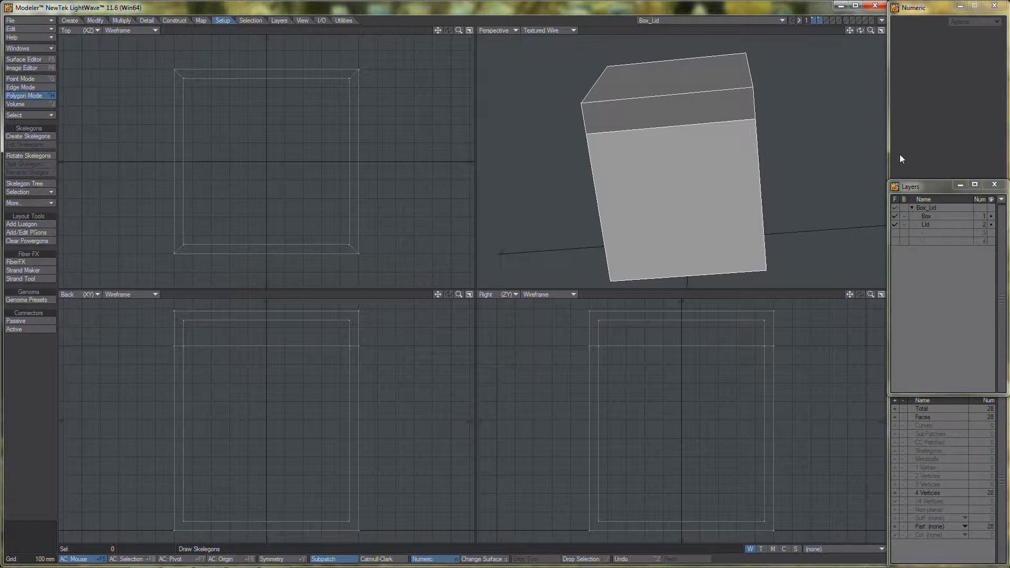
Isolate the Lid layer and draw one skelegon about 1 m long across the lid's lower edge, from X 500 mm to X -500 mm.
click(894, 225)
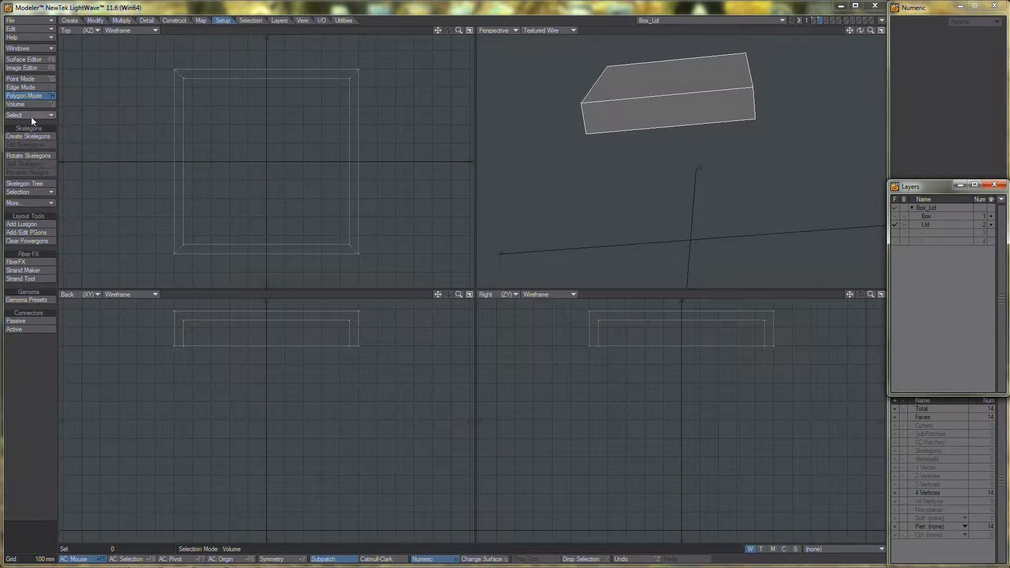
click(30, 137)
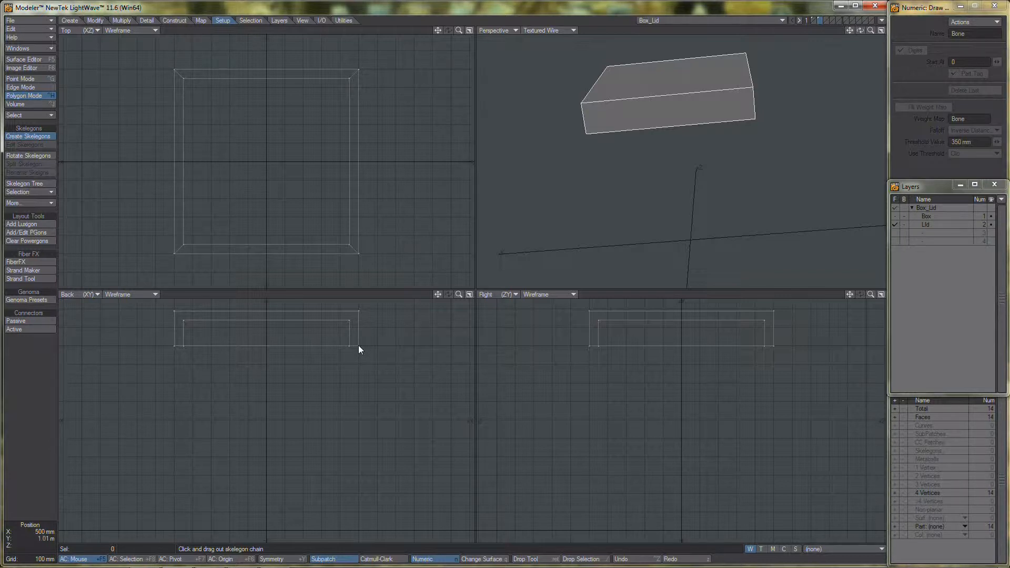
drag(358, 345, 175, 350)
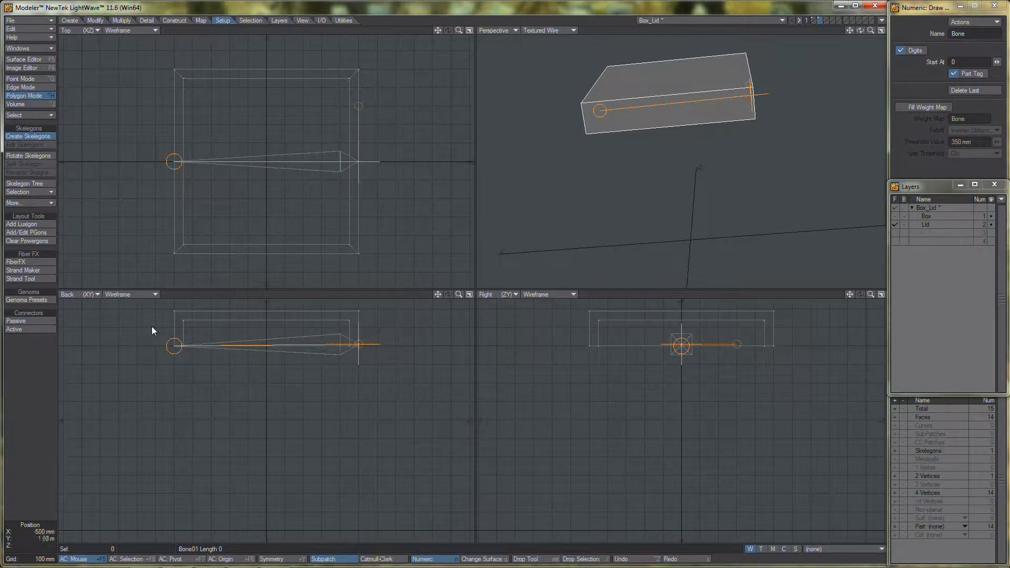
click(29, 135)
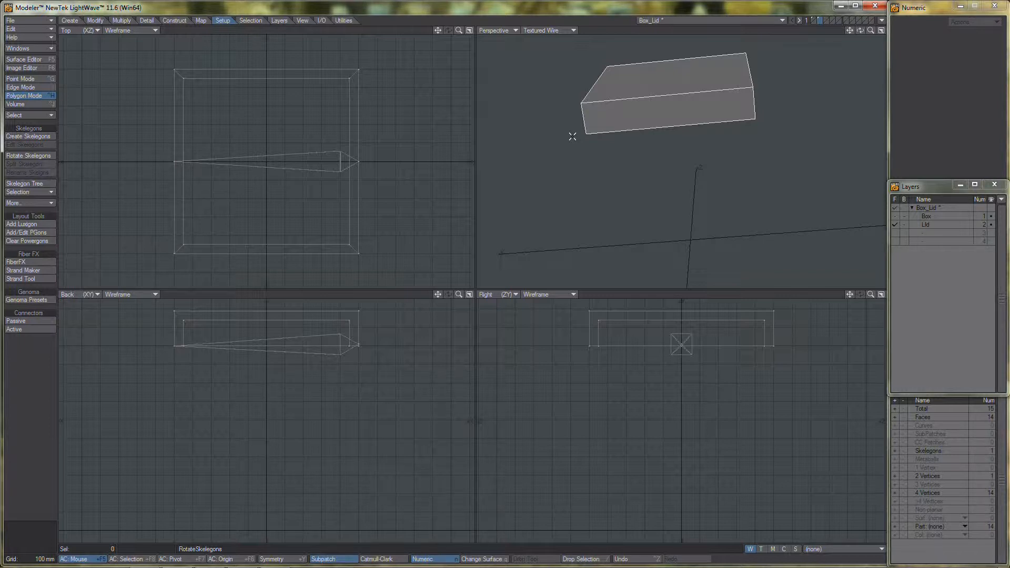
Save the Box_Lid object and send it to Layout.
key(s)
click(882, 21)
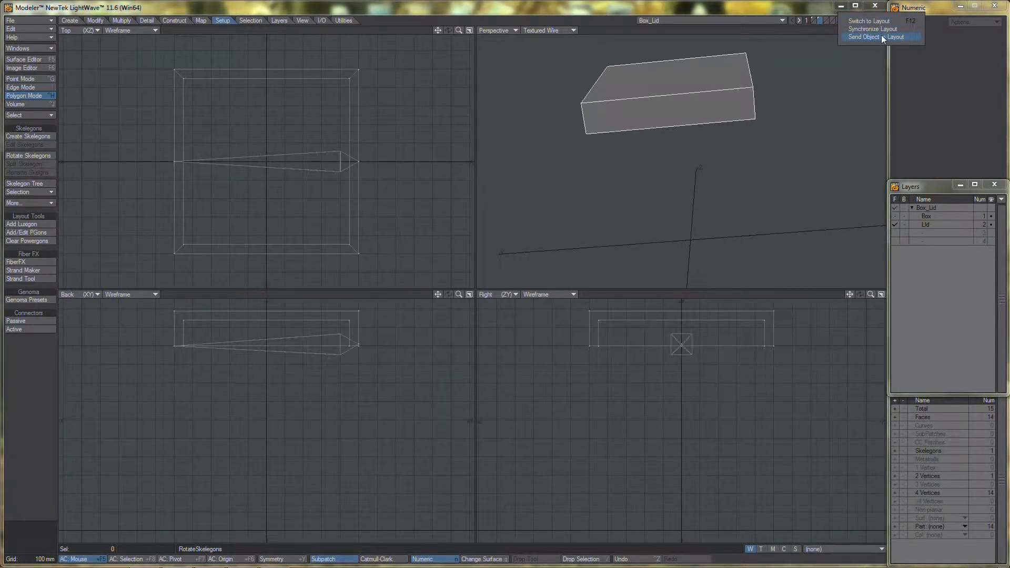
click(882, 36)
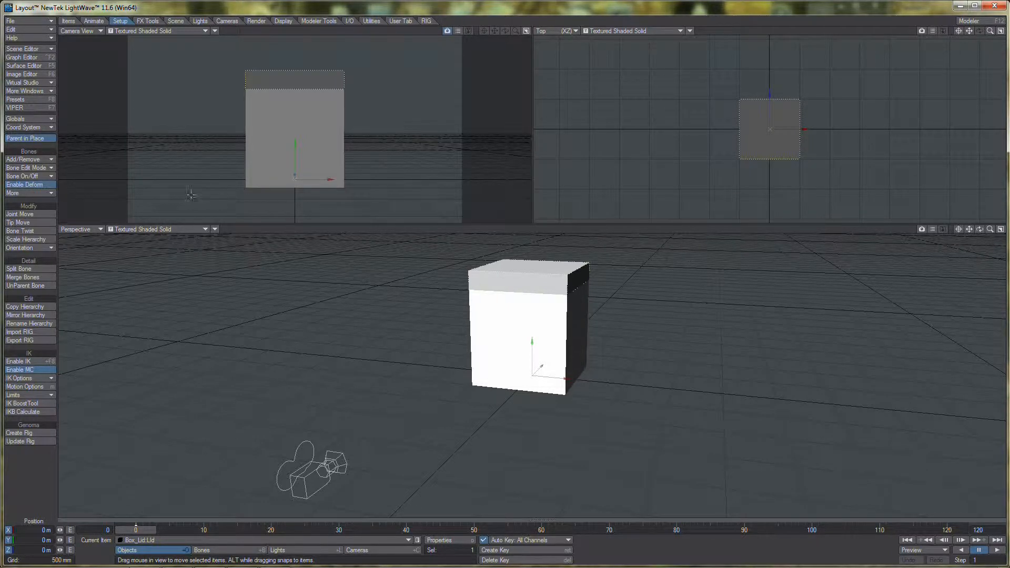
Convert the lid's skelegon into a bone in Layout.
click(29, 158)
mouse_move(30, 160)
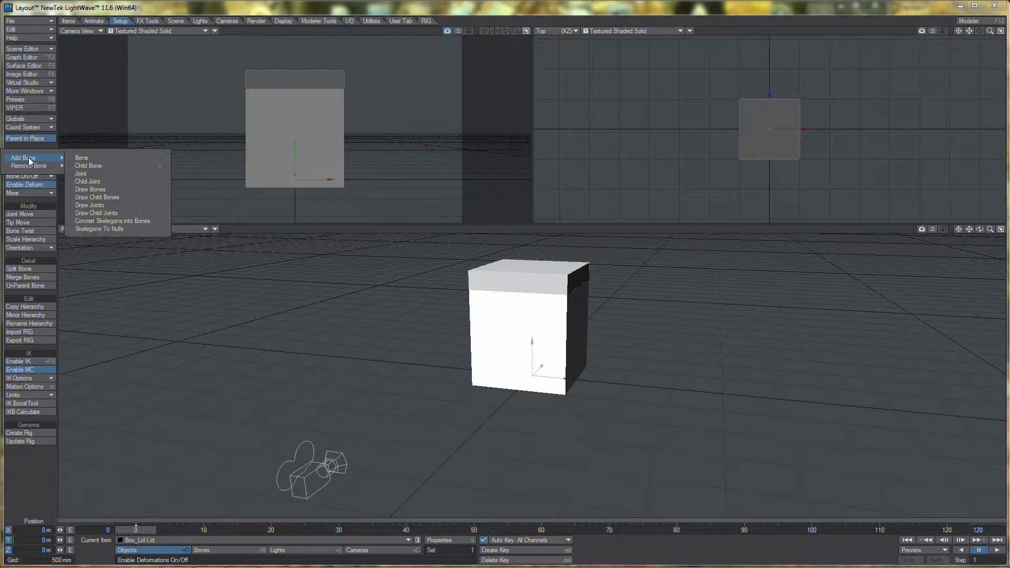
click(93, 222)
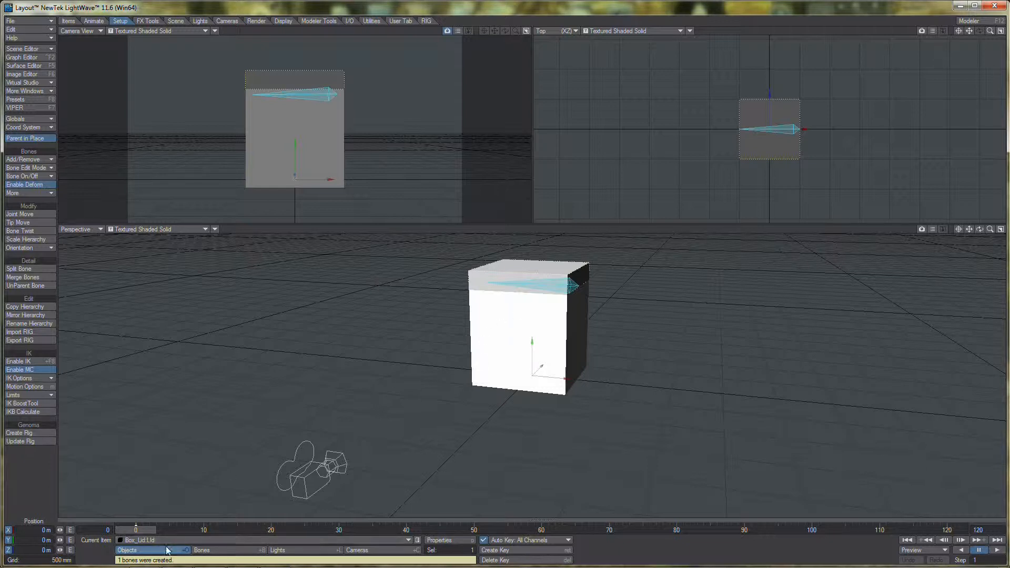
Select the lid's converted bone and check its bone properties.
click(215, 551)
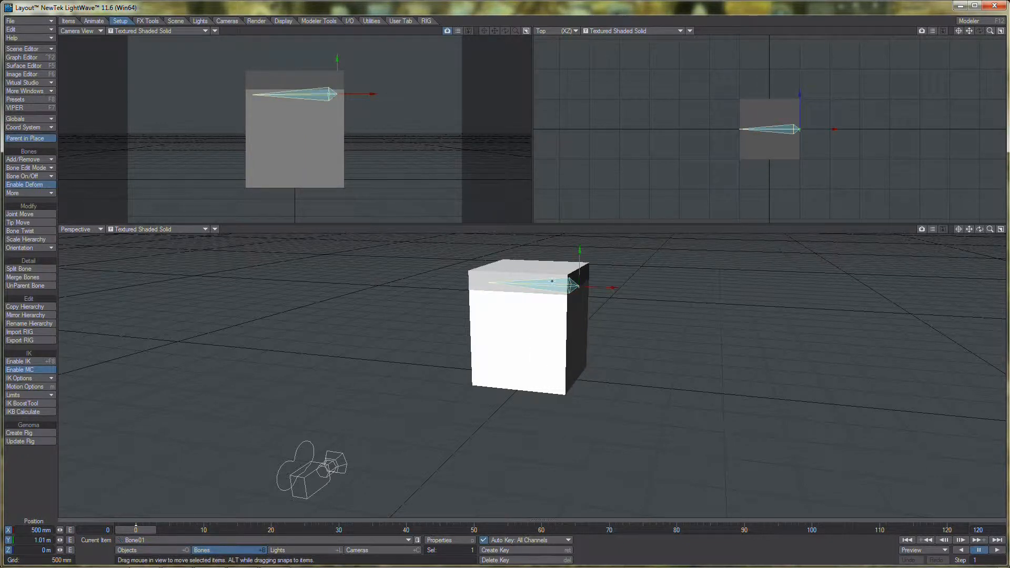
key(p)
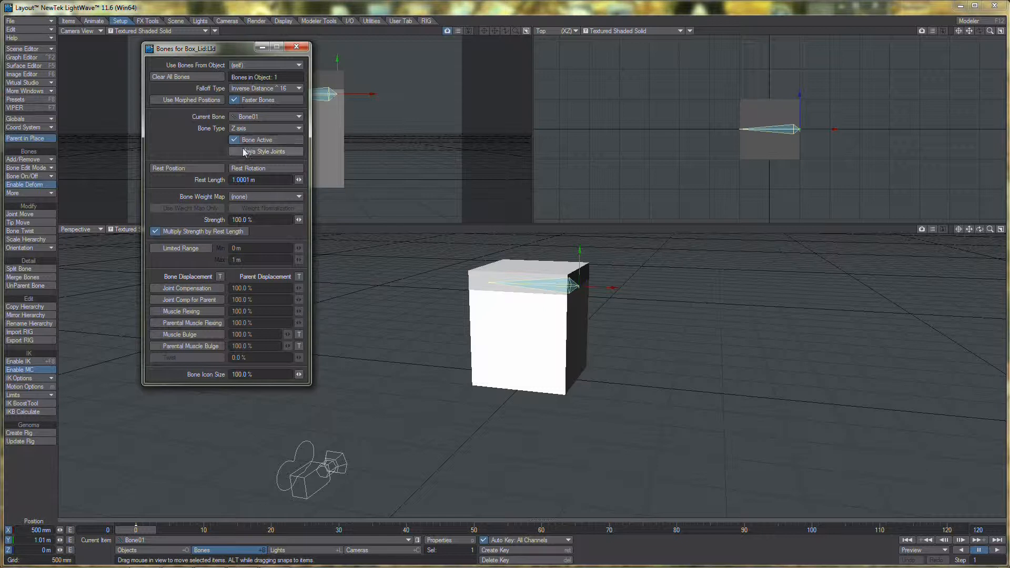
click(296, 48)
Test the lid hinge by rotating the bone's pitch to about -2°, and undo the rotation.
key(y)
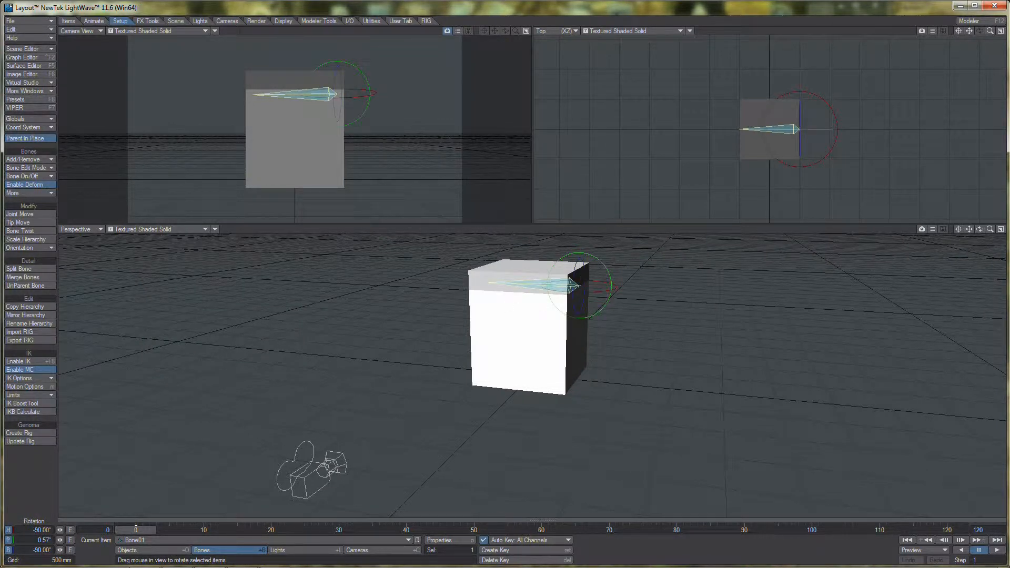
mouse_move(579, 259)
mouse_down()
mouse_move(579, 178)
mouse_move(579, 326)
mouse_move(579, 194)
mouse_move(579, 255)
mouse_up()
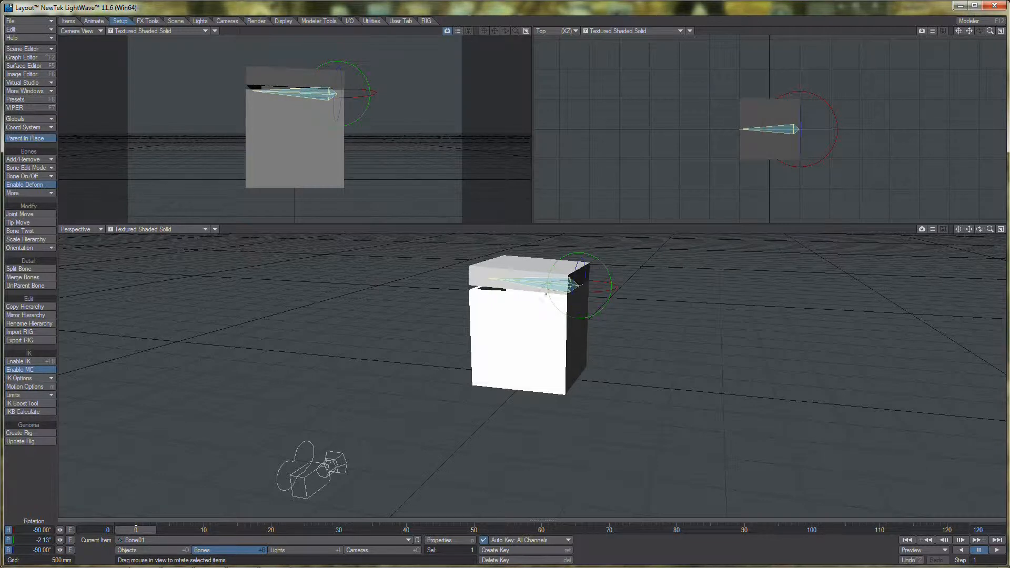
key(ctrl+z)
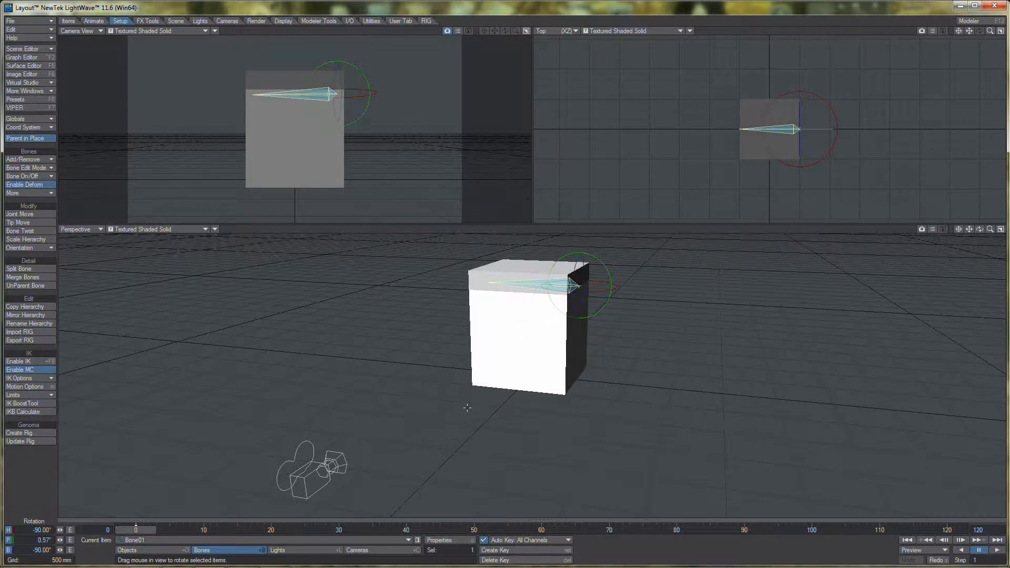
Enable pitch limits in the lid bone's motion options, set the minimum to 0.57°, and try rotating the bone.
key(m)
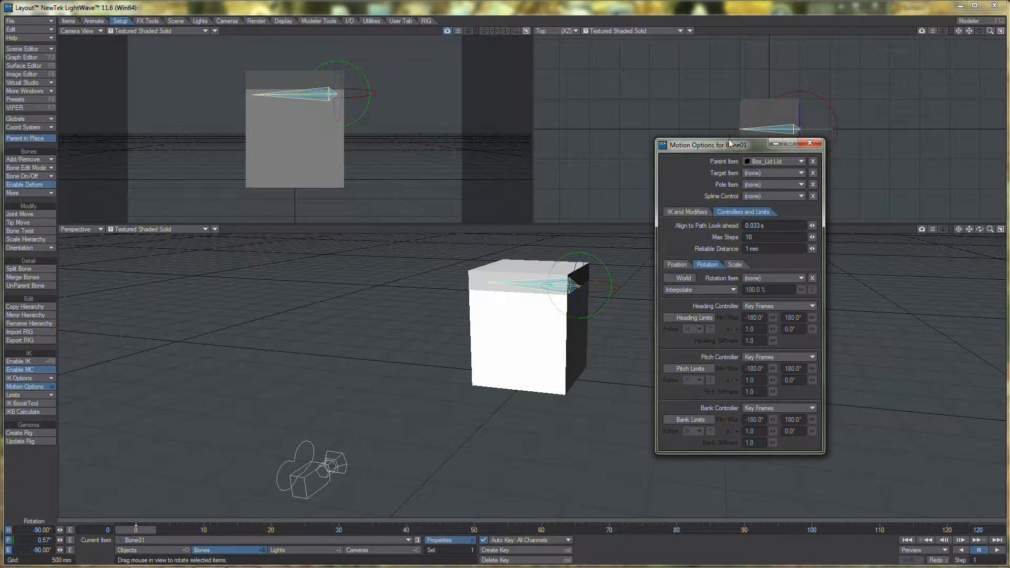
drag(731, 146, 721, 151)
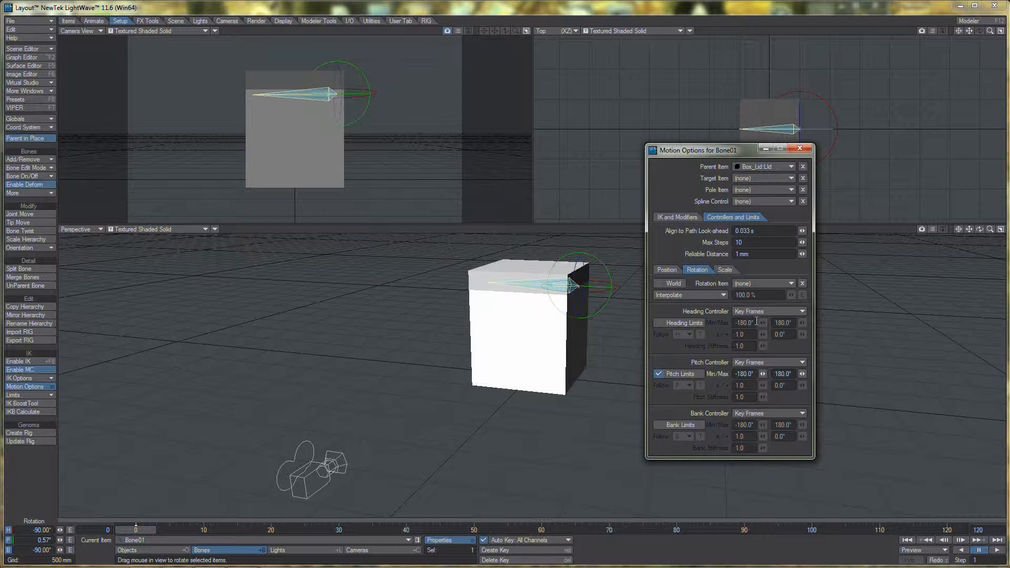
click(755, 372)
text(0.57)
key(Tab)
click(593, 258)
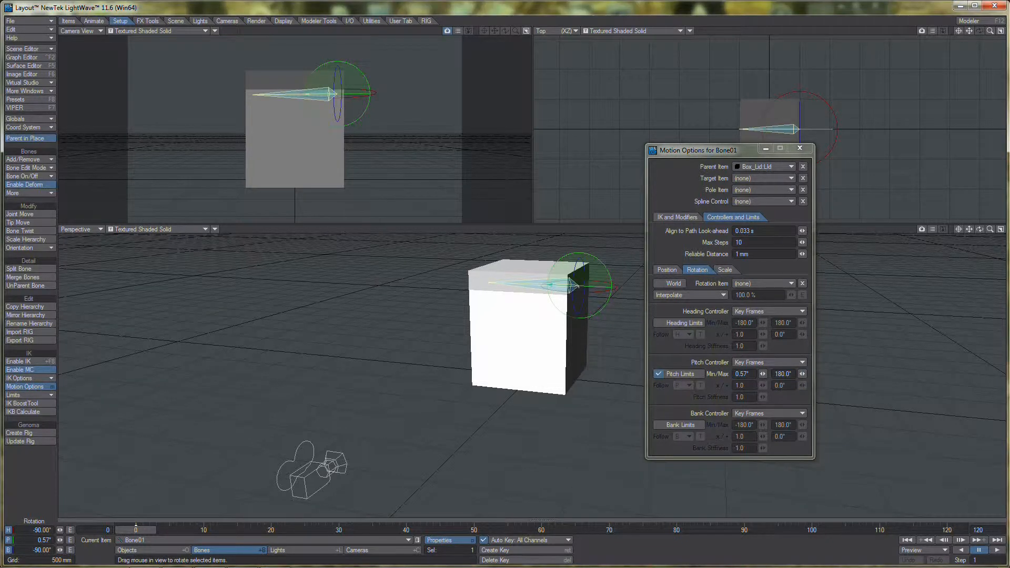
drag(593, 258, 659, 374)
Set the minimum pitch limit to -180° and try swinging the lid open to a pitch of about -133°, undoing the rotation.
click(751, 375)
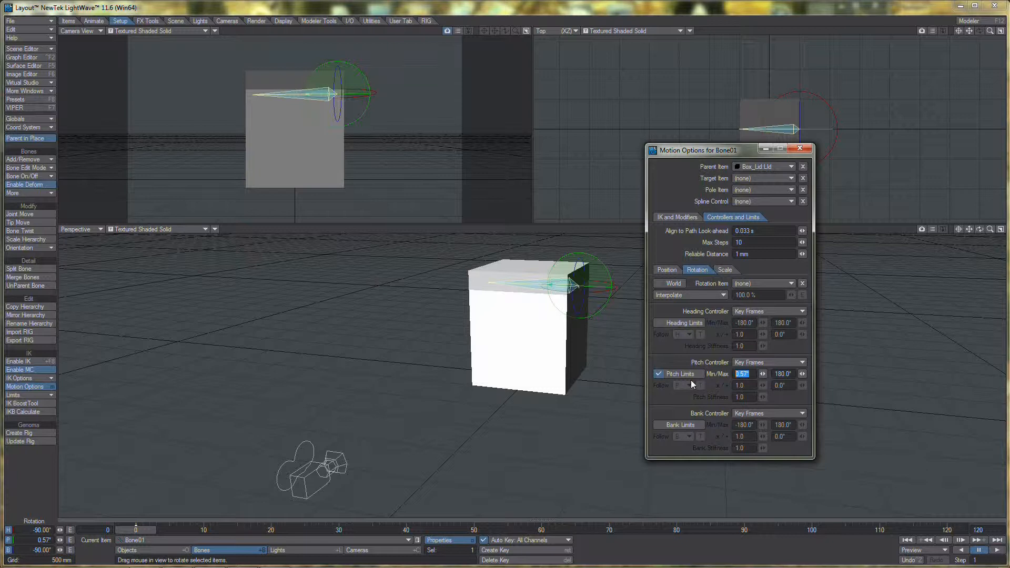
text(-180)
key(Tab)
drag(596, 258, 582, 309)
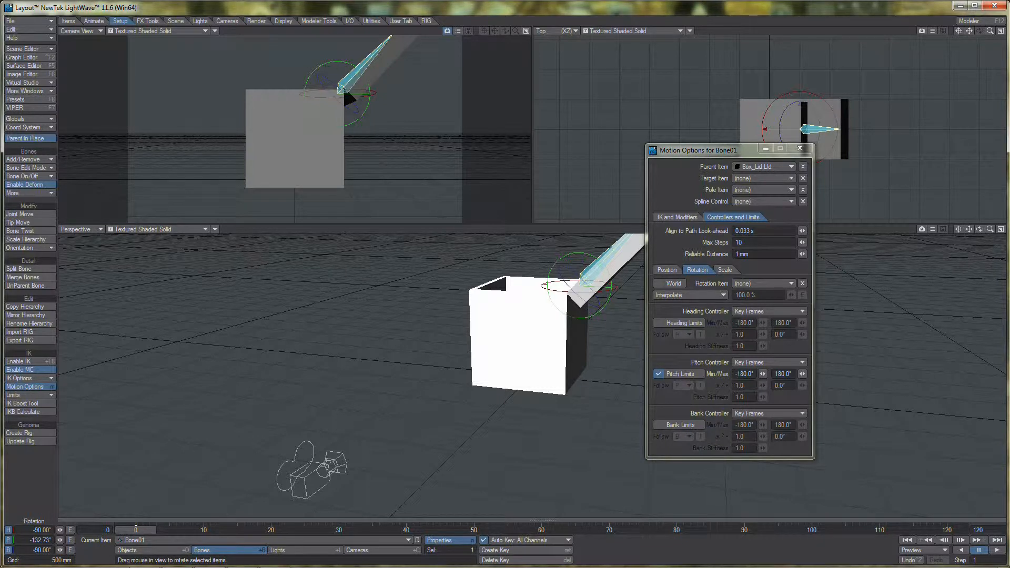
key(ctrl+z)
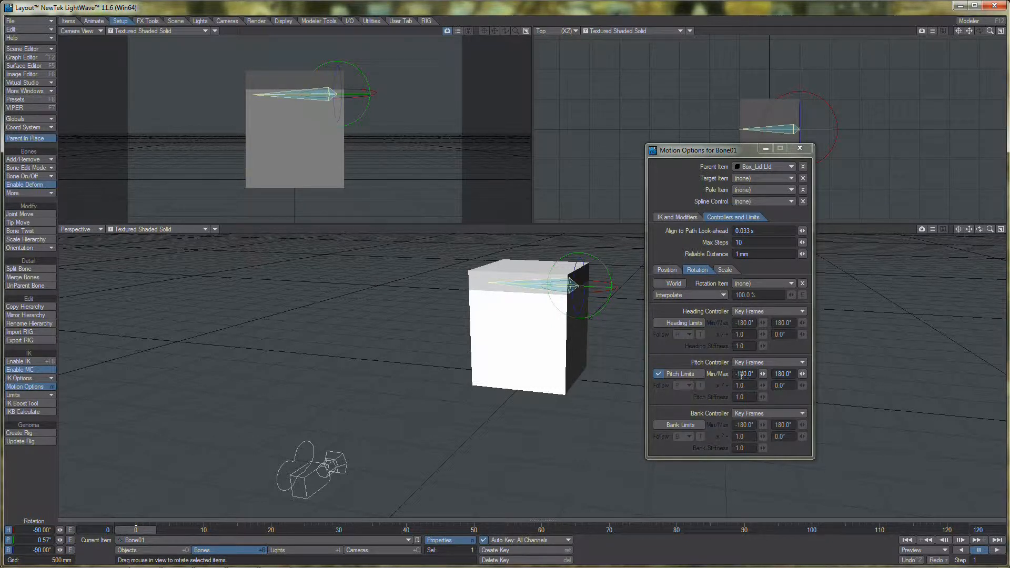
Set the bone's pitch limits to a minimum of -130° and a maximum of 0.57°, and close the motion options.
drag(742, 374, 755, 374)
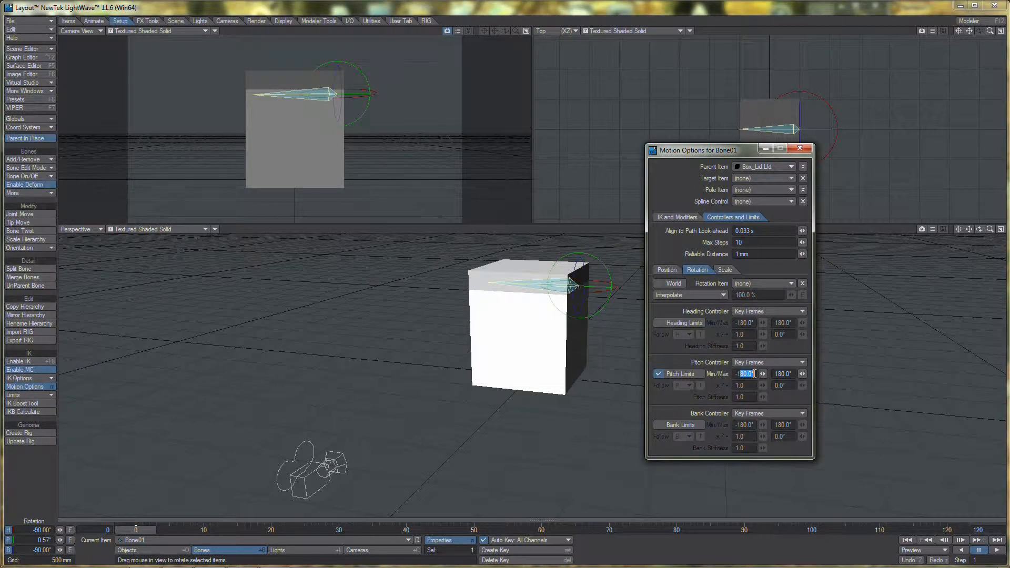
text(130)
key(Tab)
text(0.57)
key(Return)
mouse_move(611, 282)
mouse_down()
mouse_move(610, 180)
mouse_move(610, 282)
mouse_up()
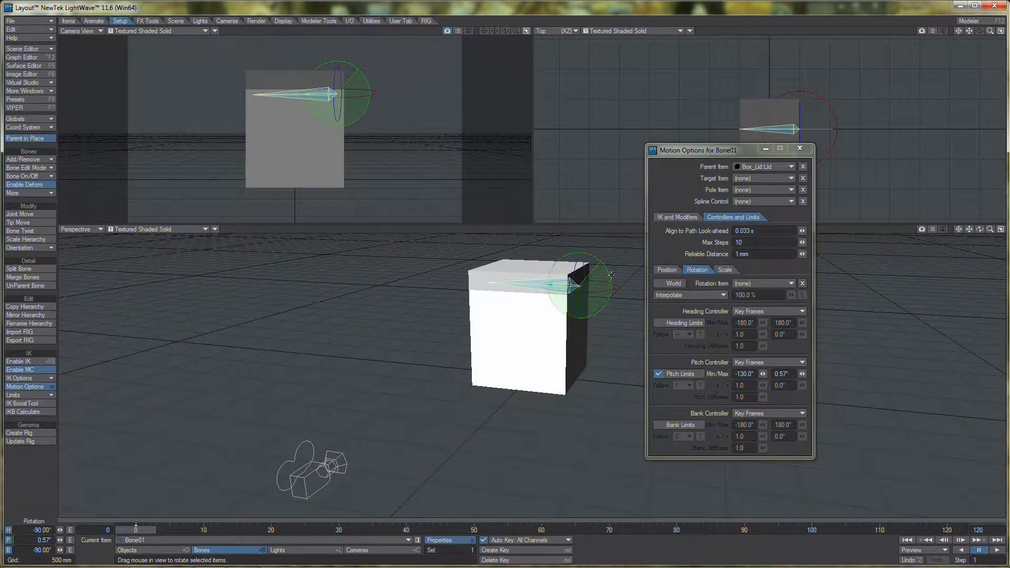
click(800, 149)
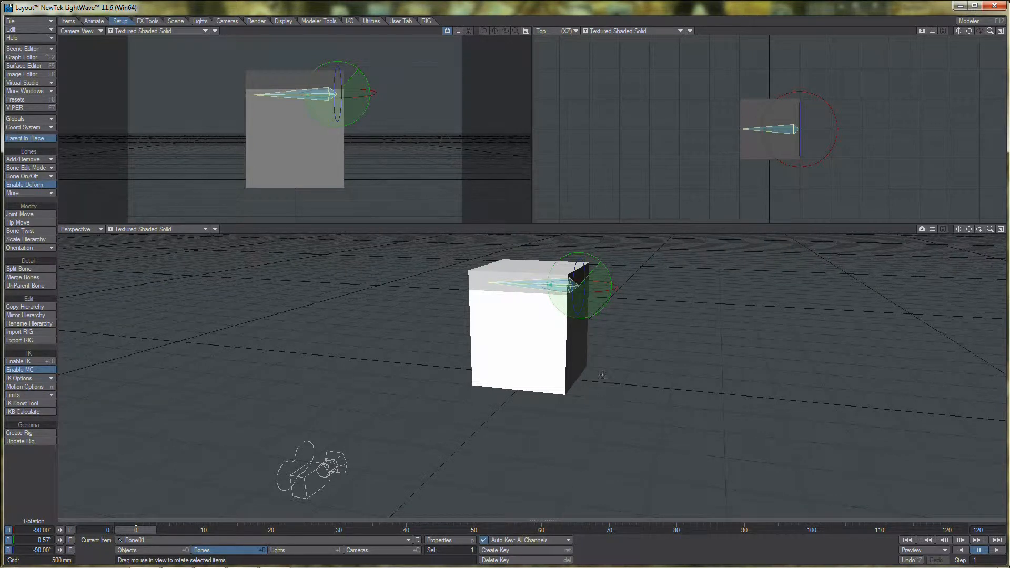
Select the Box object and move it aside to about X 3.36 m, Z 1.19 m.
click(555, 387)
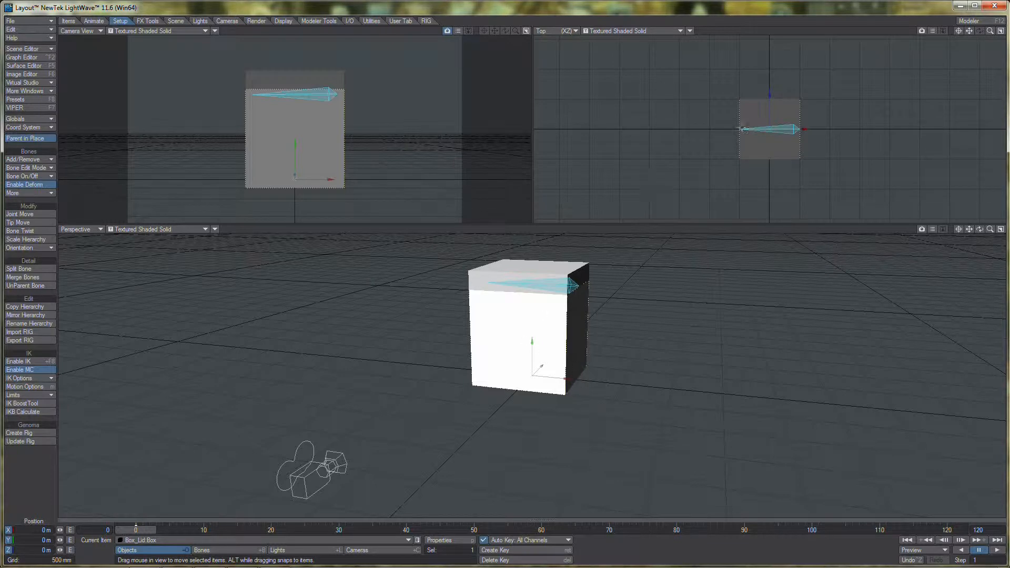
drag(770, 96, 1006, 59)
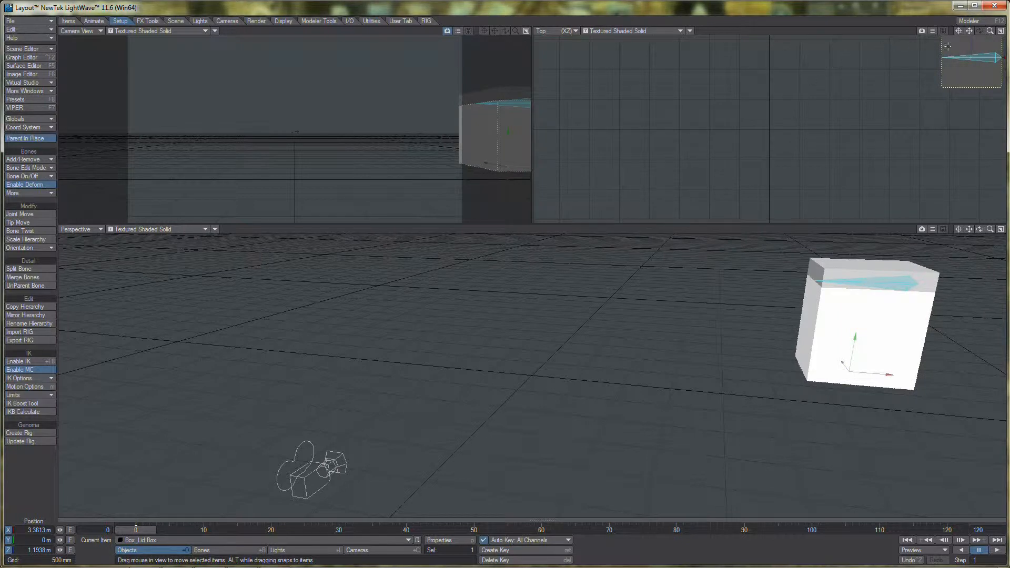
Switch to Modeler and delete the skelegon from the Lid layer.
click(970, 21)
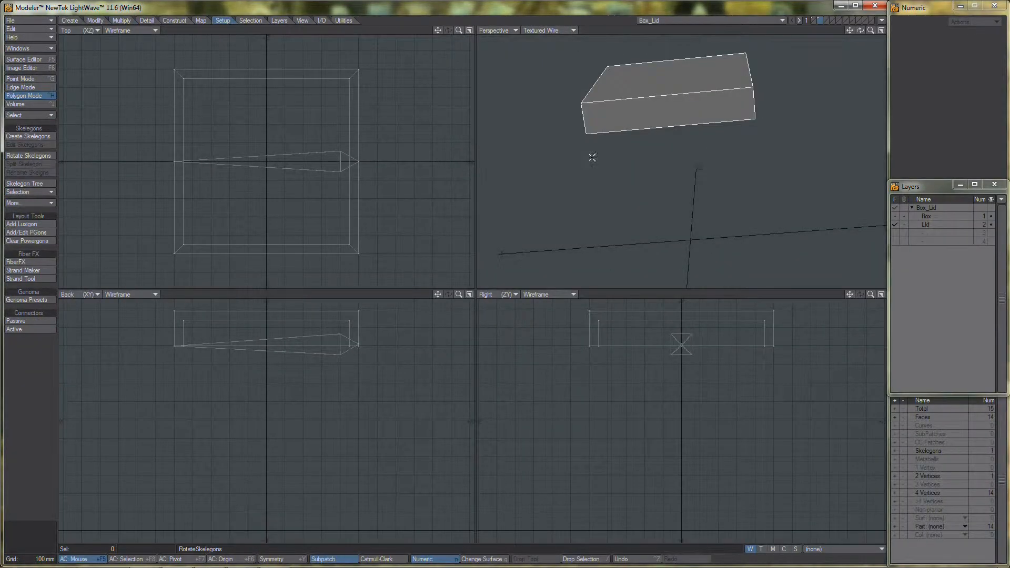
click(26, 96)
click(312, 153)
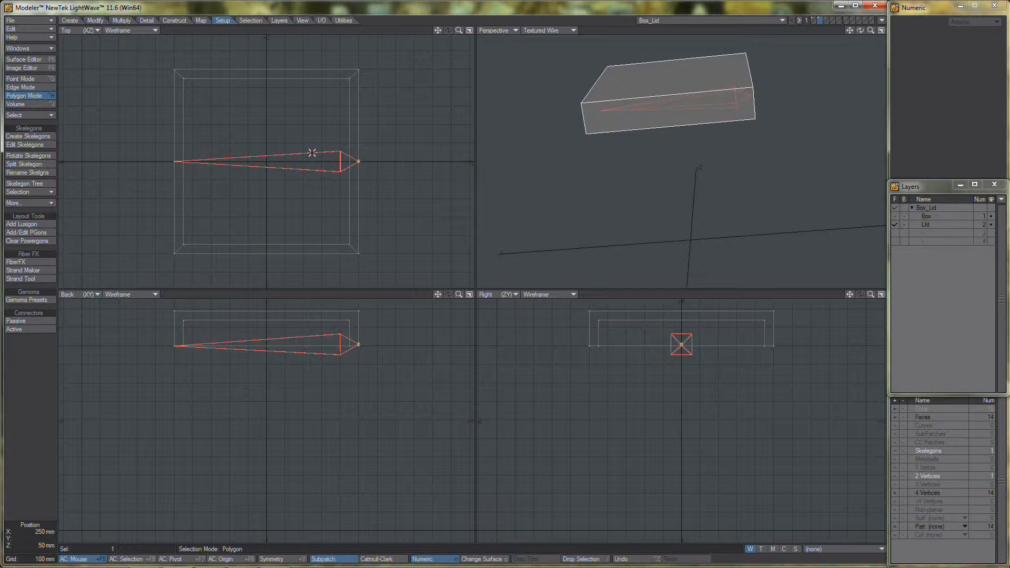
key(Delete)
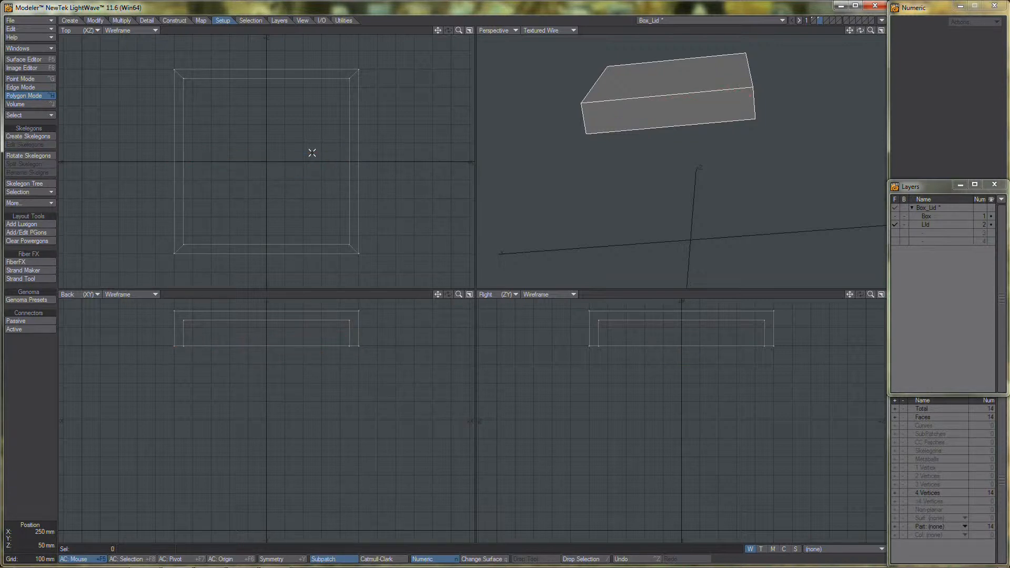
Save the object without the skelegon and send this second copy to Layout.
key(s)
click(882, 21)
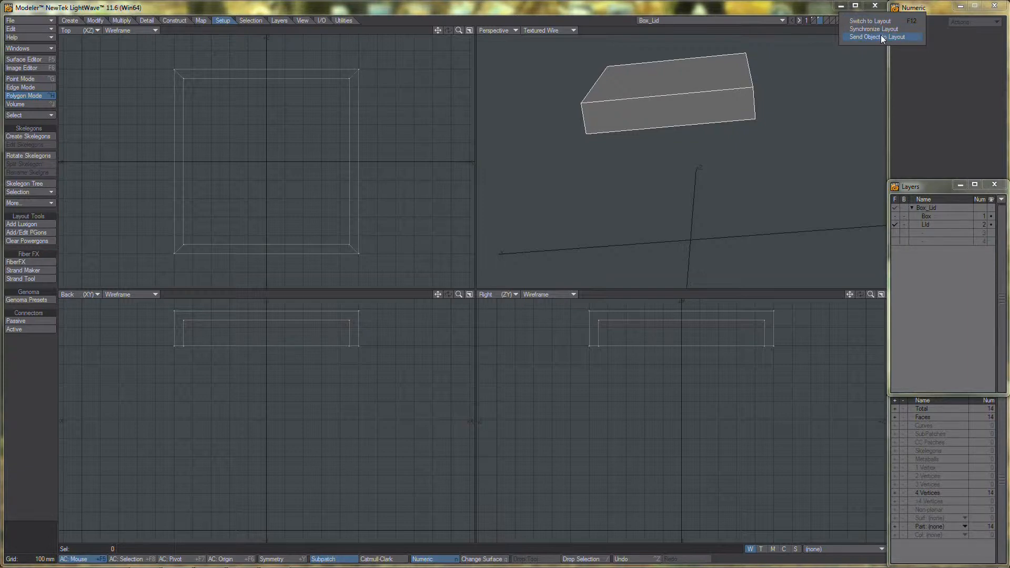
click(883, 37)
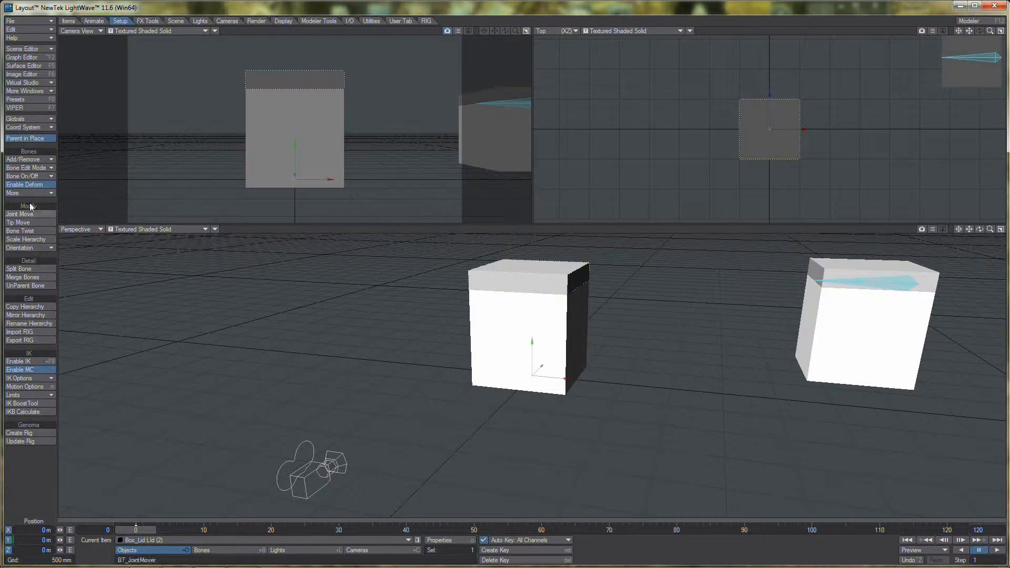
Add a bone named Bone directly to the second copy's lid in Layout.
click(29, 160)
mouse_move(31, 161)
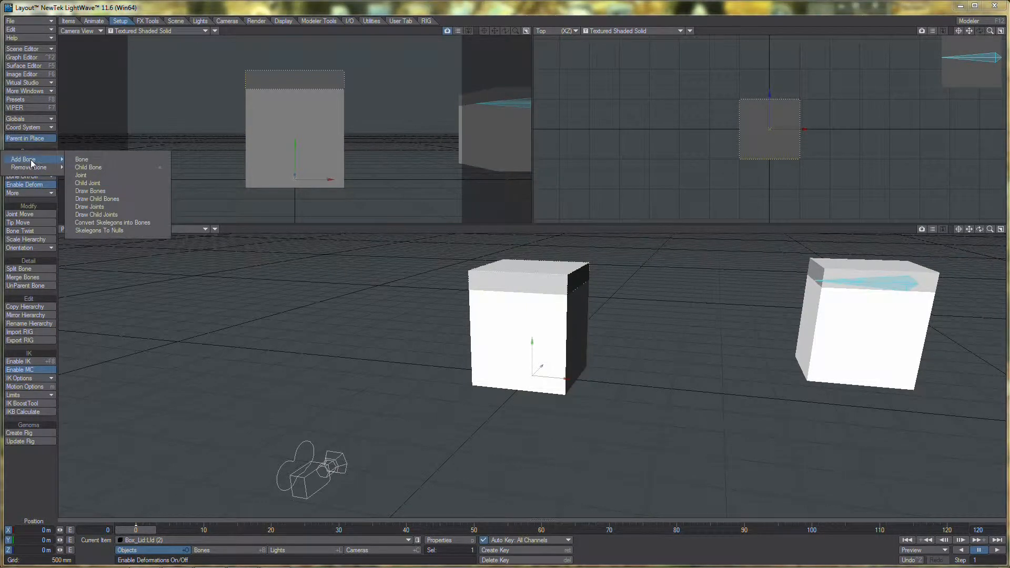
click(83, 161)
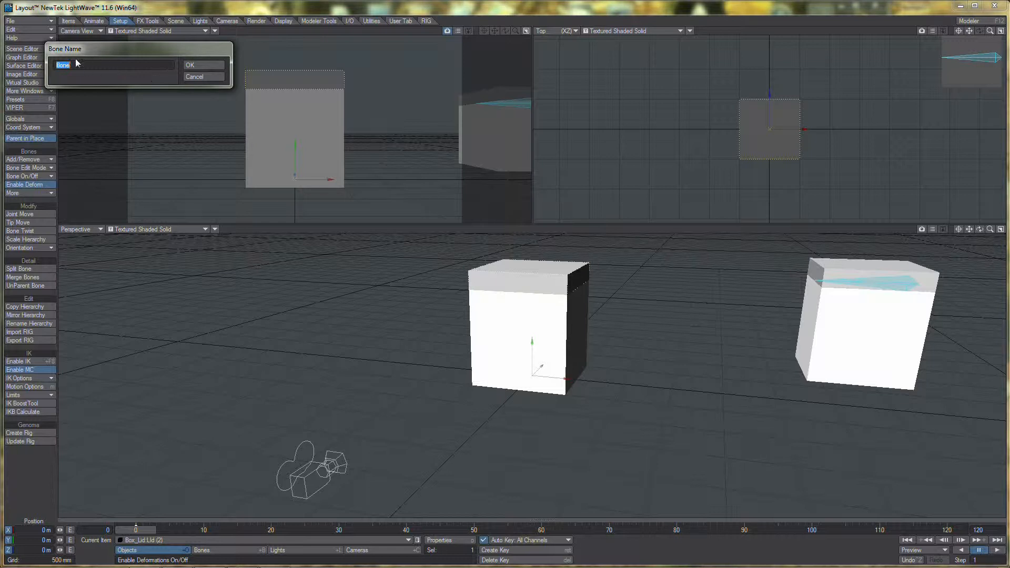
click(188, 65)
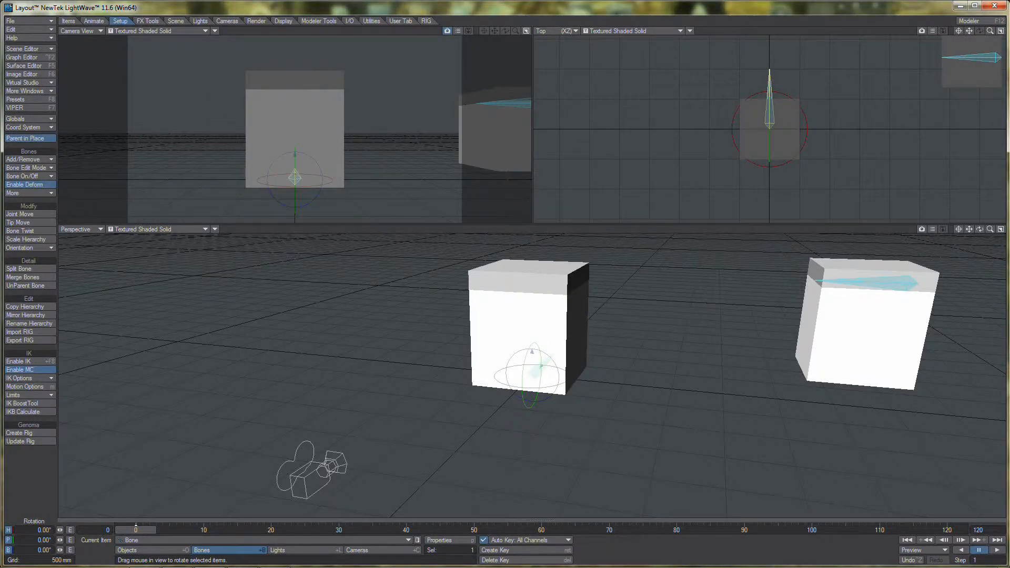
Move the new bone to the lid's rear hinge edge, at about Y 1.0 m and Z 504 mm.
alt+drag(583, 438, 676, 400)
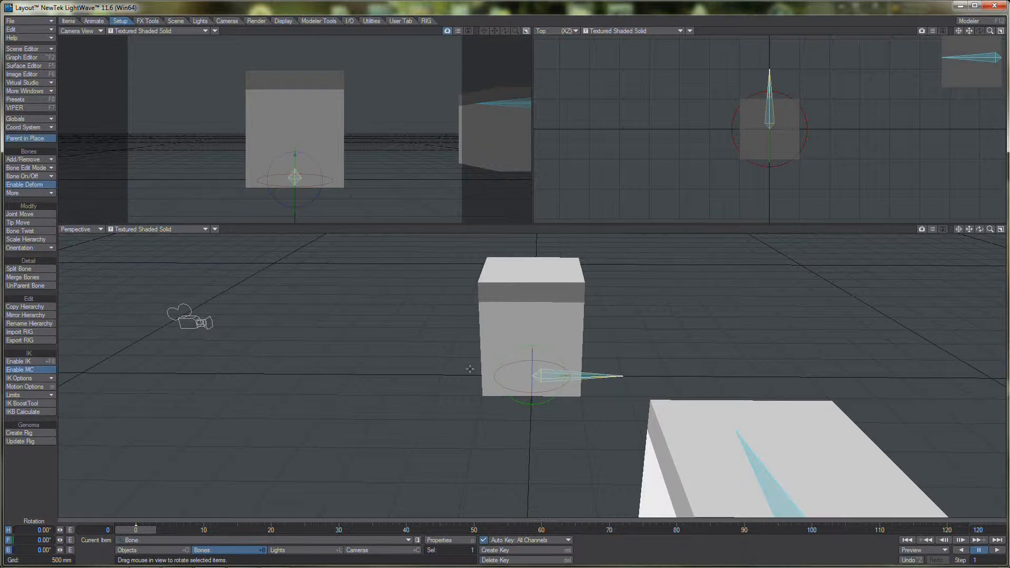
key(3)
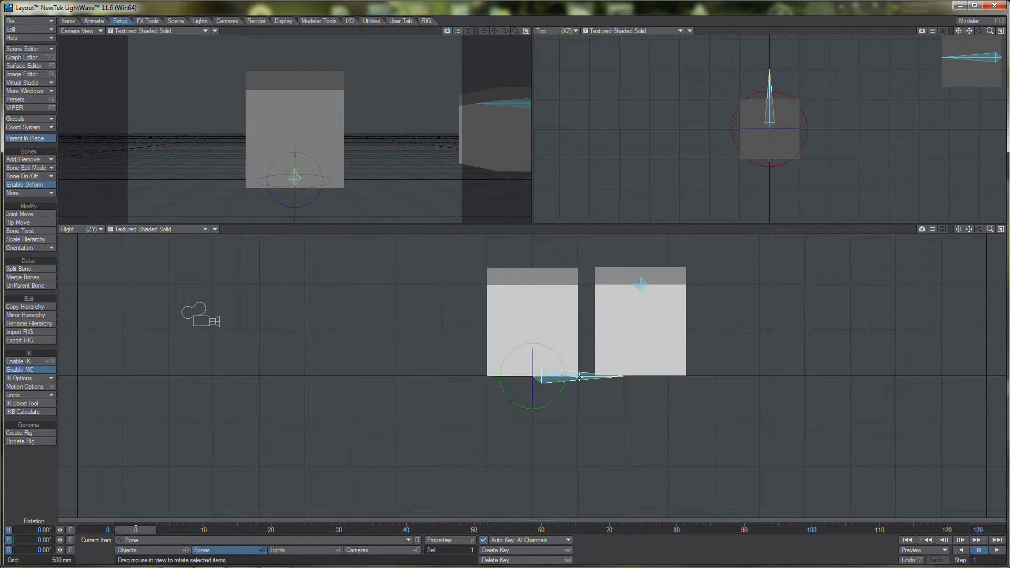
key(p)
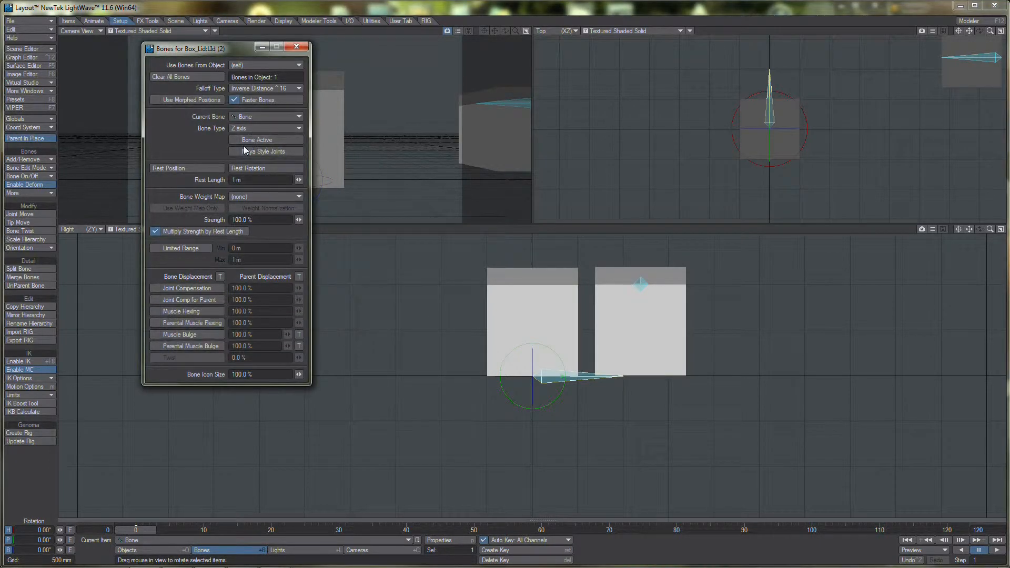
click(296, 47)
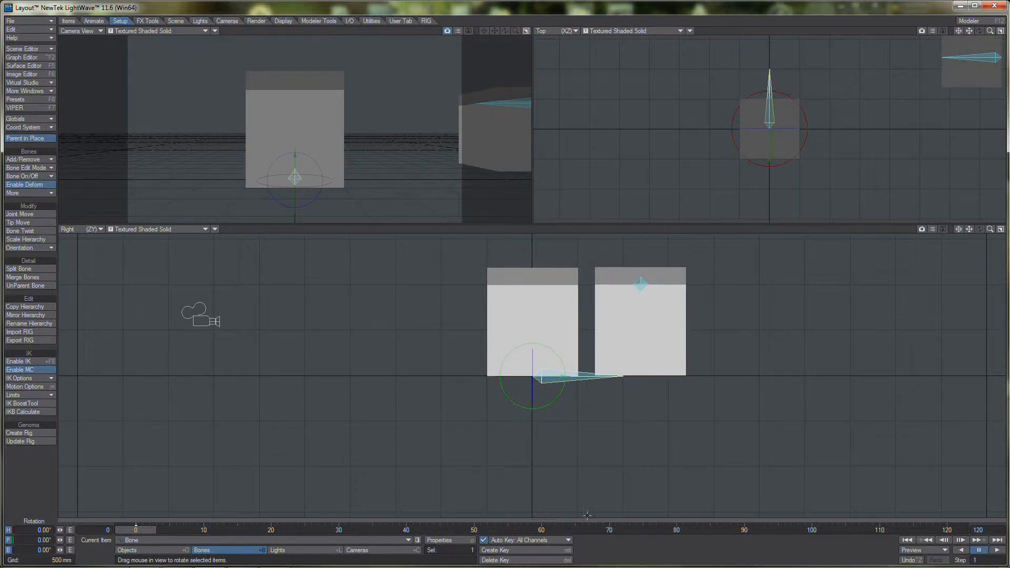
mouse_move(292, 564)
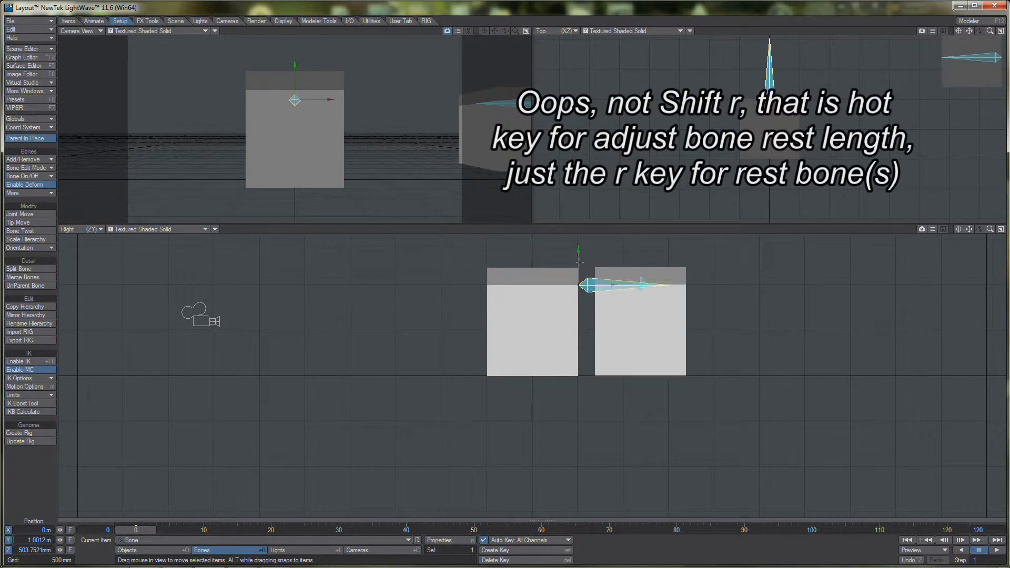
Set the bone's pitch to 180° to point it along the lid.
key(y)
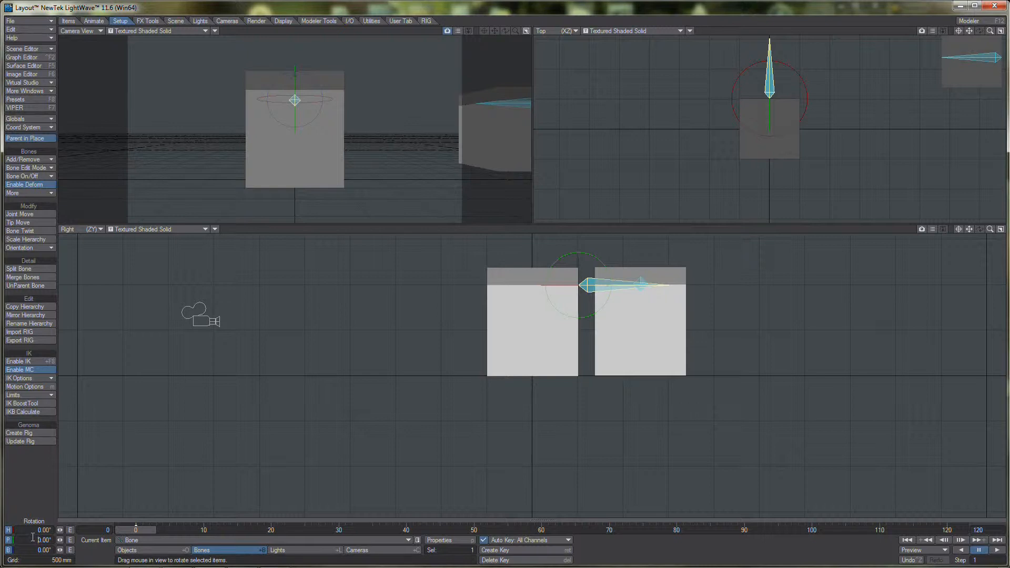
text(18)
key(Tab)
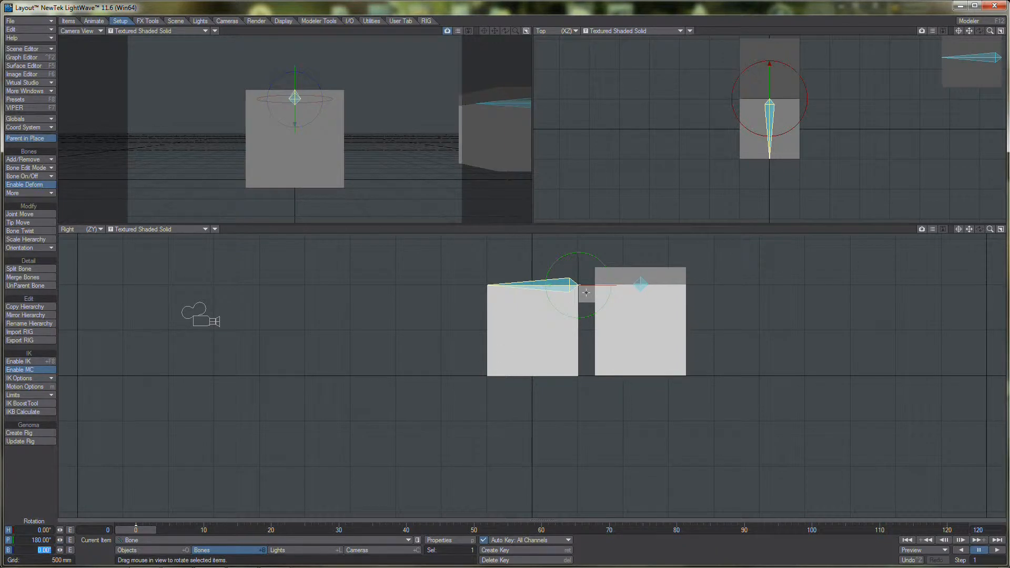
Try to rest the bone in this orientation and test-rotate its pitch to about 197°.
text(r)
drag(548, 286, 543, 262)
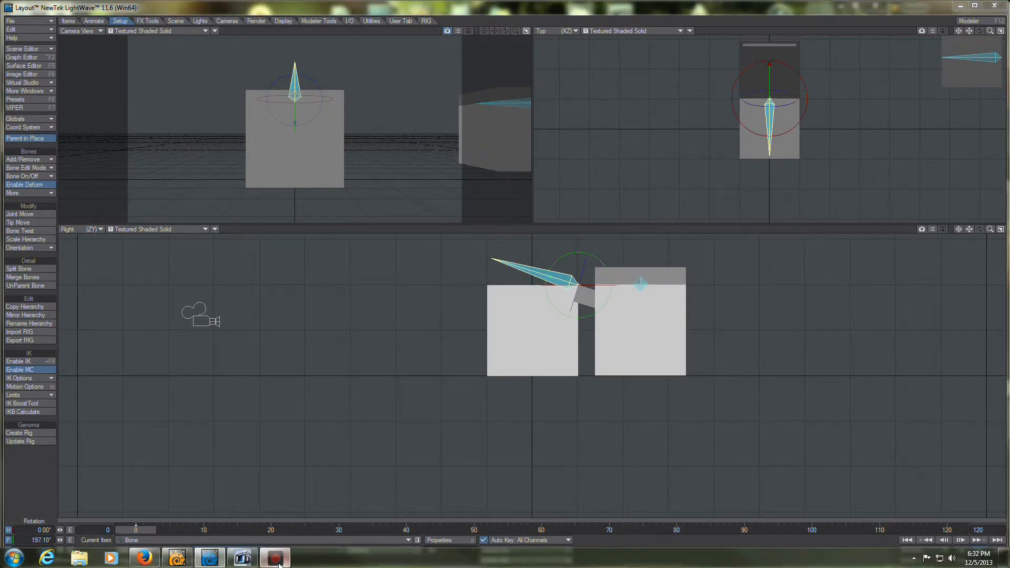
click(276, 559)
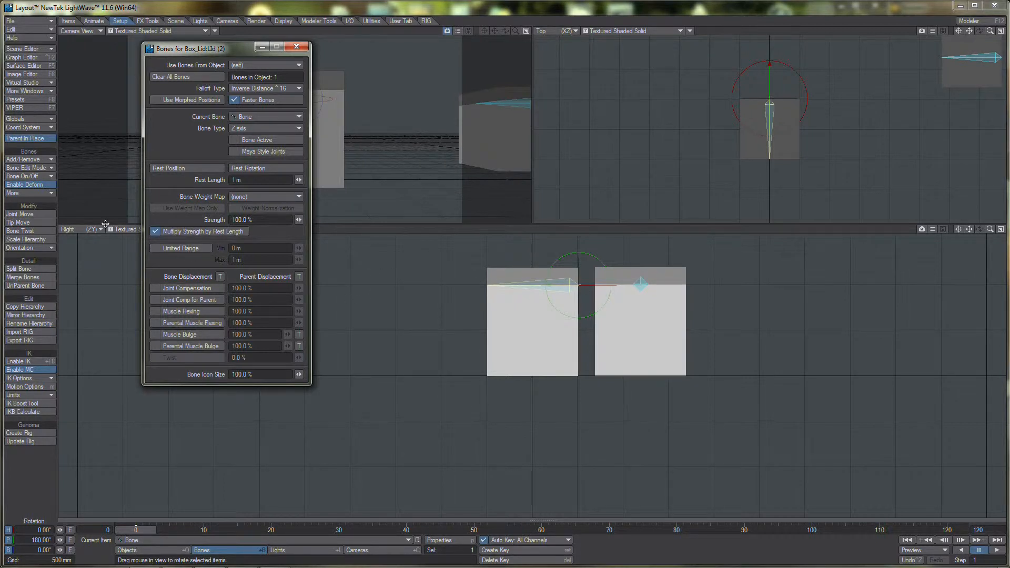
Record the bone's pivot rotation in its current orientation.
click(35, 157)
click(65, 249)
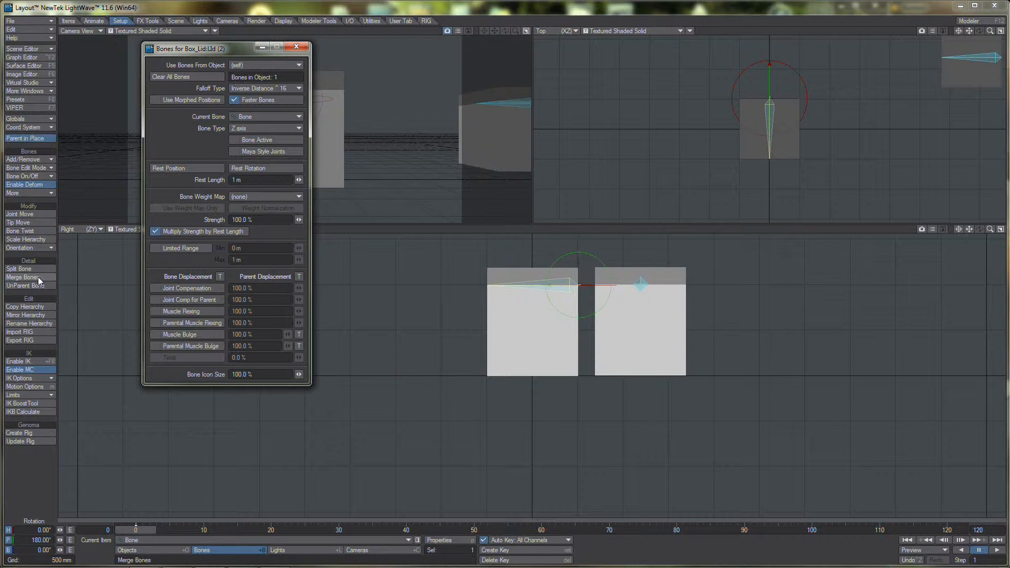
ctrl+shift+click(345, 386)
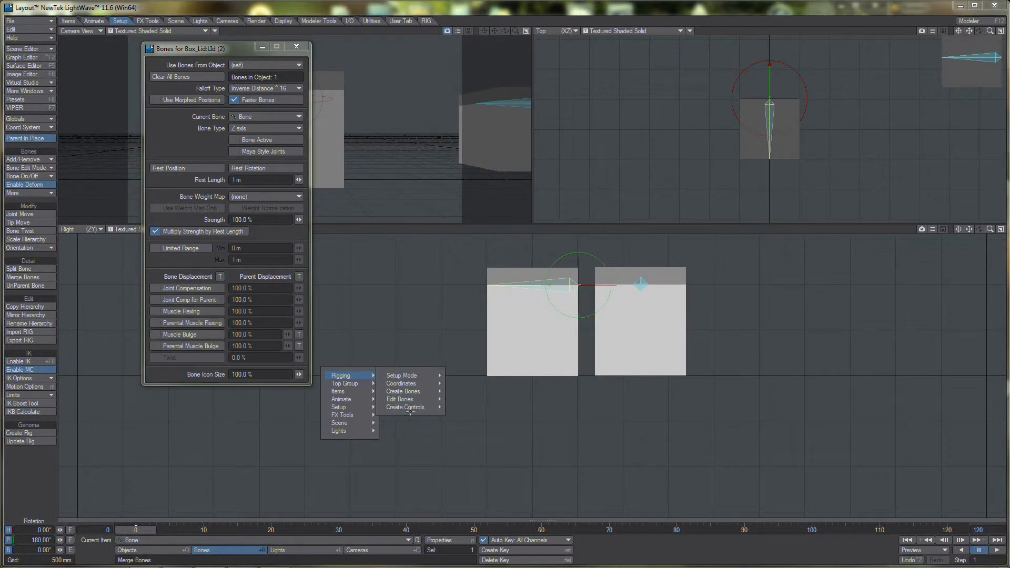
mouse_move(410, 409)
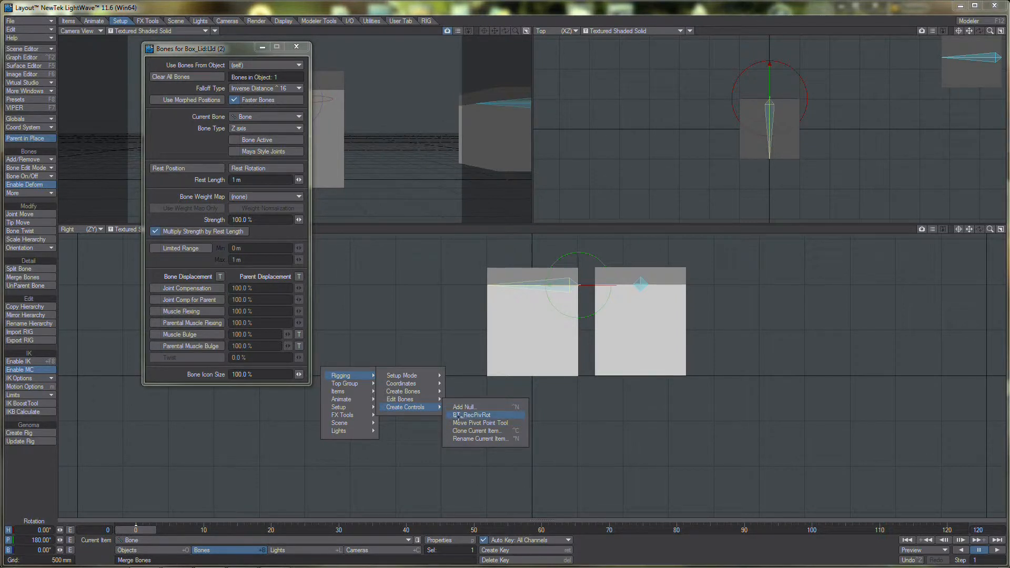
click(490, 415)
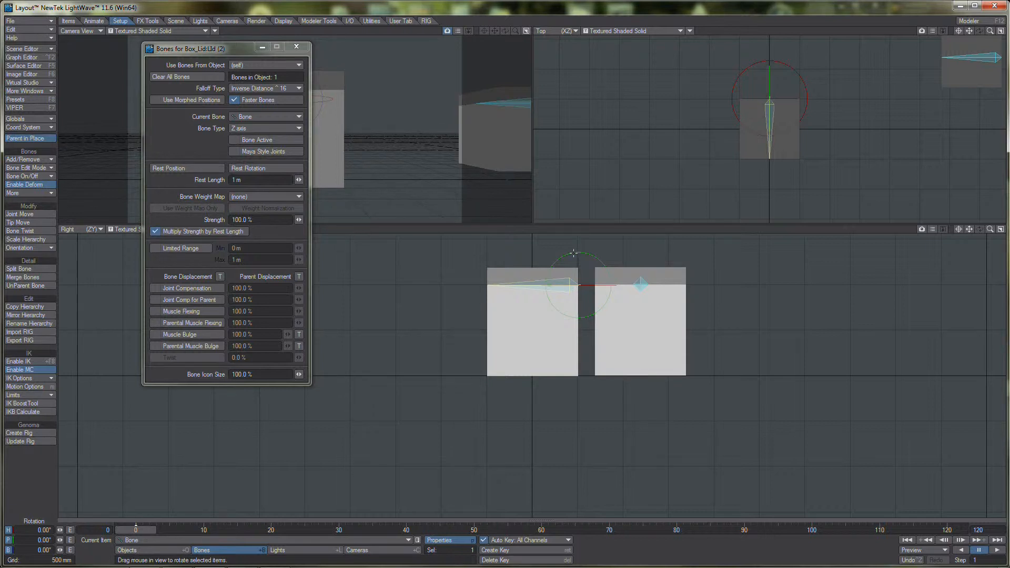
Activate the bone in its rest pose, test-rotate the lid open, and undo the test rotation.
key(r)
drag(580, 253, 596, 313)
drag(618, 247, 513, 238)
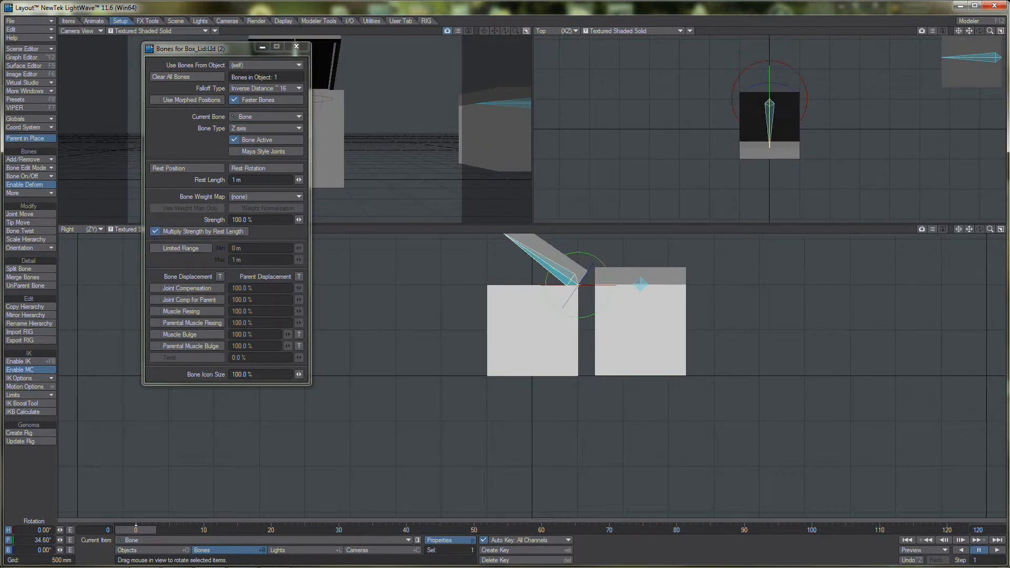
key(ctrl+z)
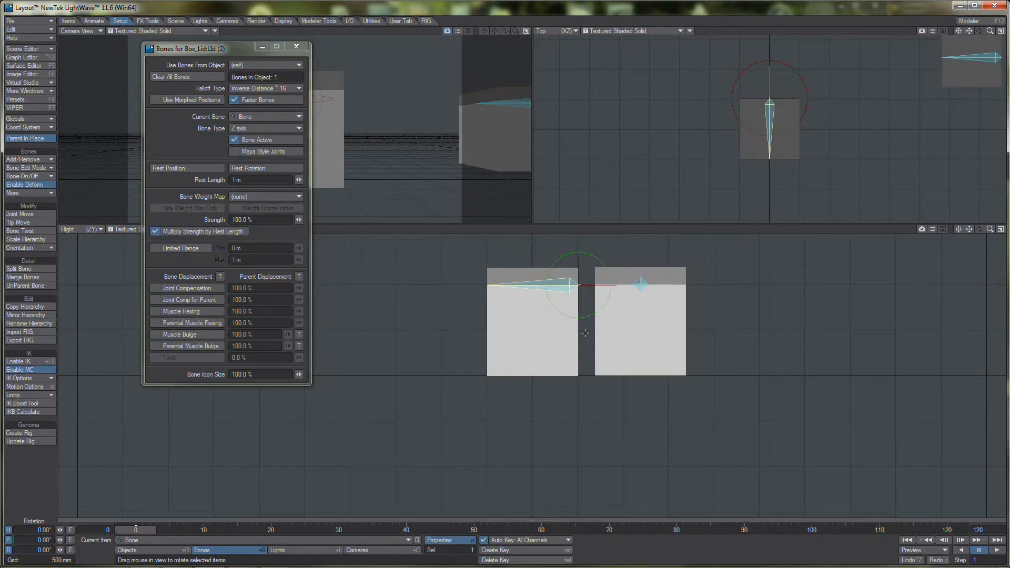
Enable pitch limits in the bone's rotation motion options, then test-rotate the lid and undo that rotation.
key(m)
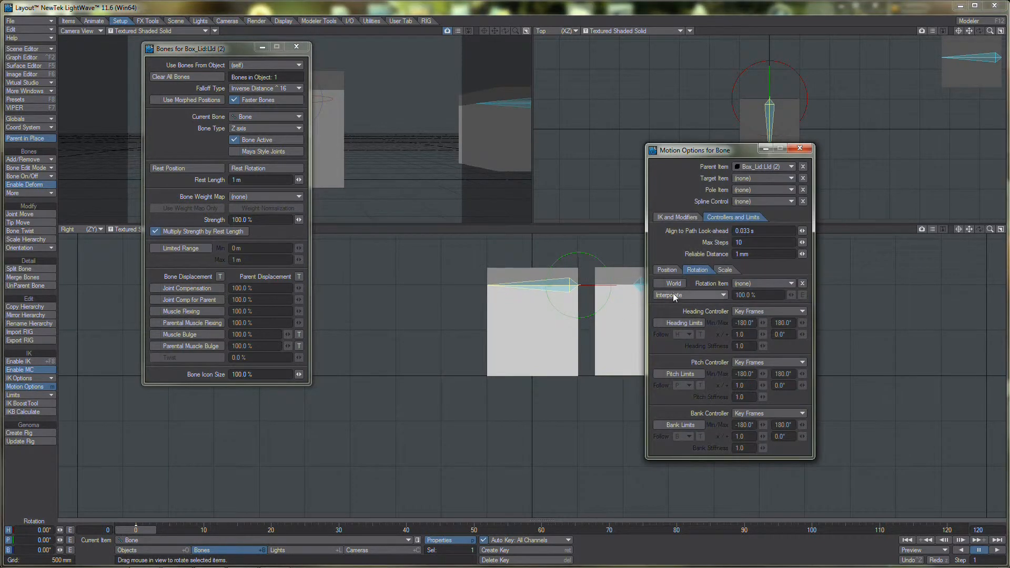
click(698, 269)
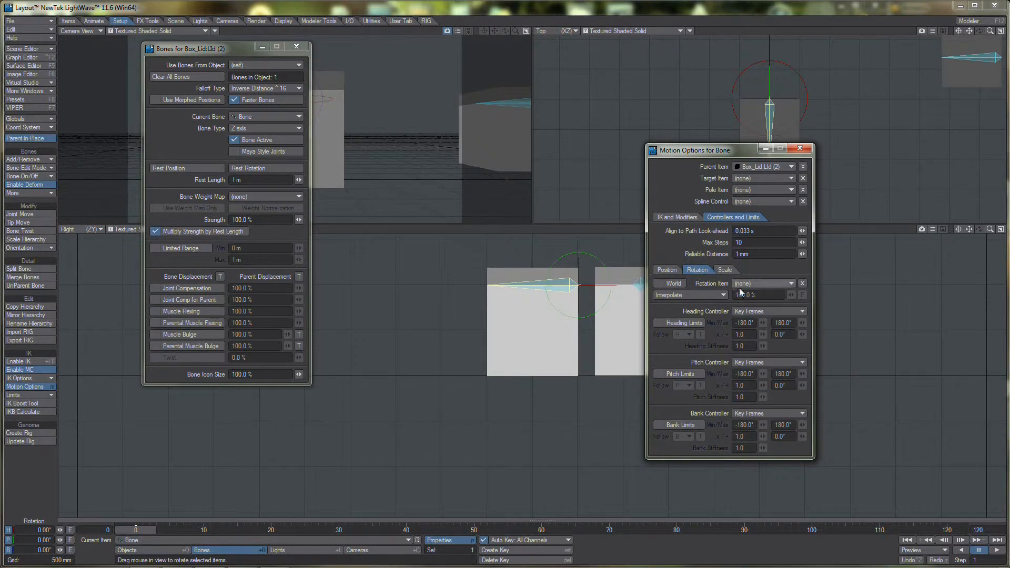
click(658, 374)
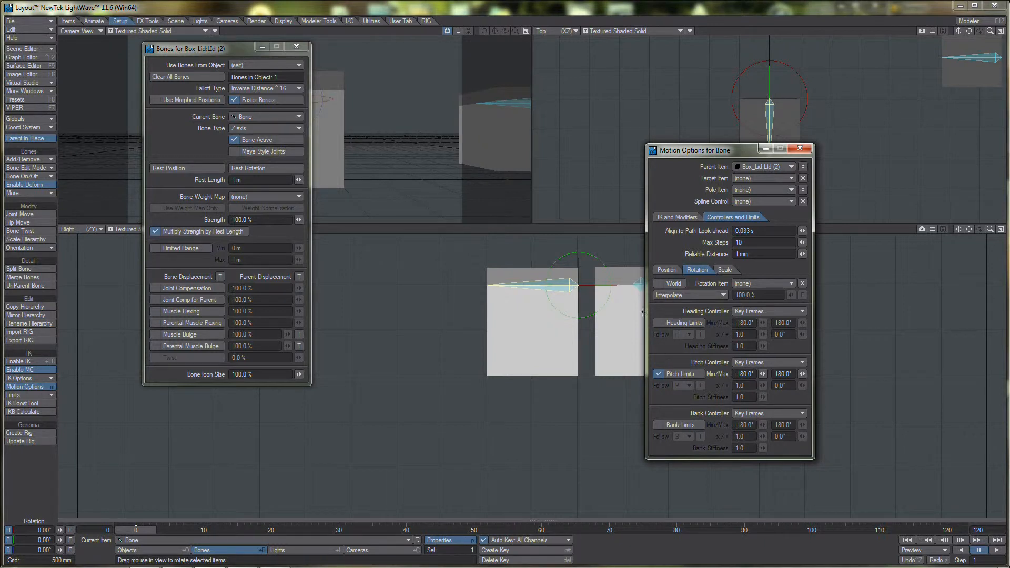
mouse_move(584, 253)
mouse_down()
mouse_move(585, 202)
mouse_move(585, 250)
mouse_up()
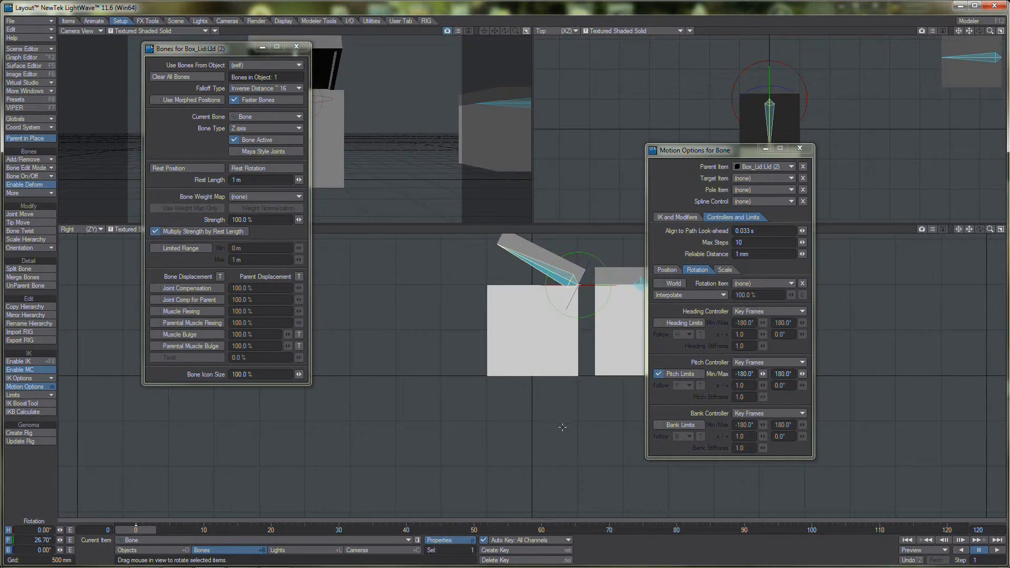
key(ctrl+z)
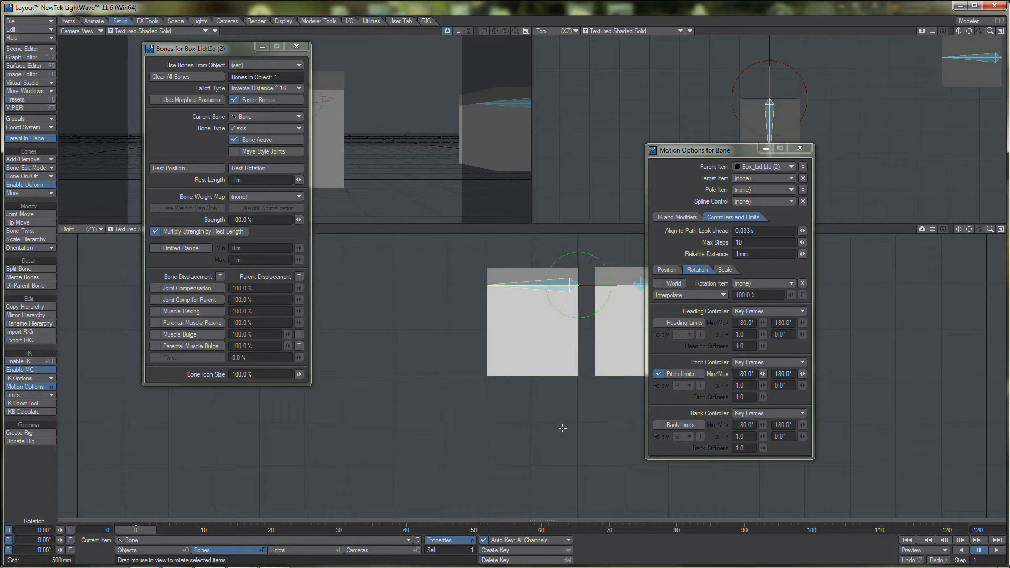
Set the bone's pitch limits to a minimum of 0° and a maximum of 120°.
click(756, 374)
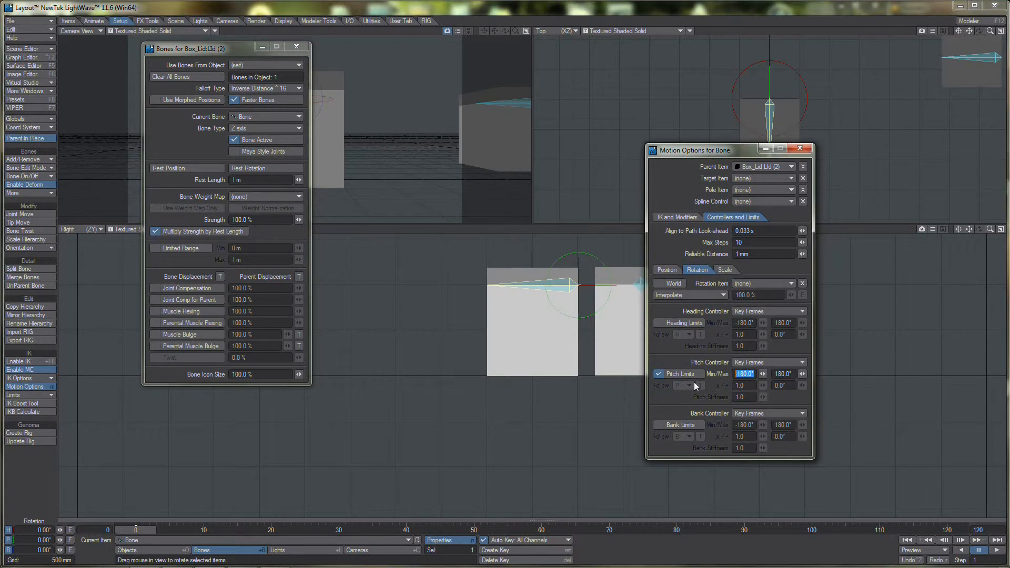
text(0)
key(Tab)
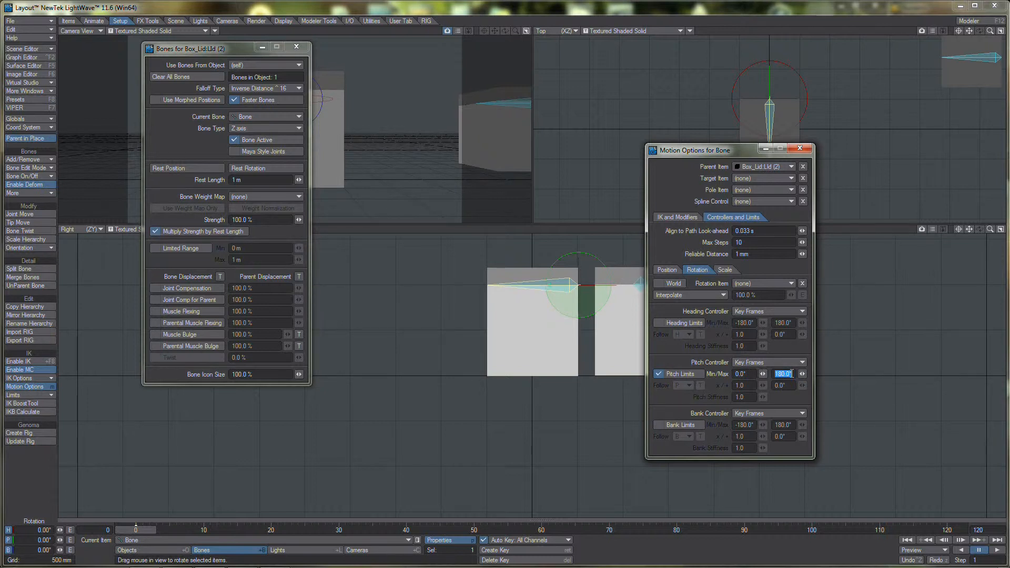
text(120)
key(Return)
key(Return)
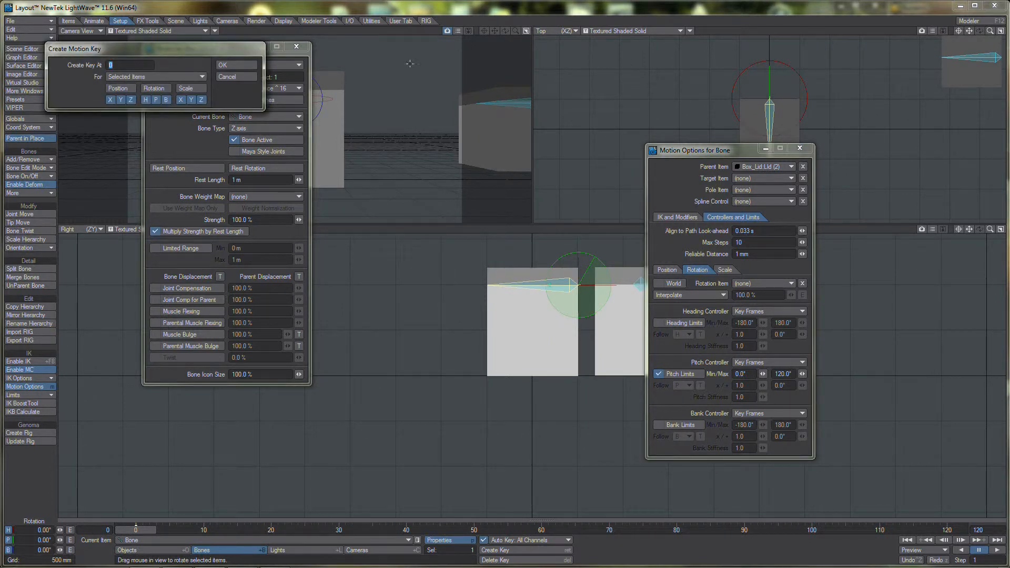
click(232, 77)
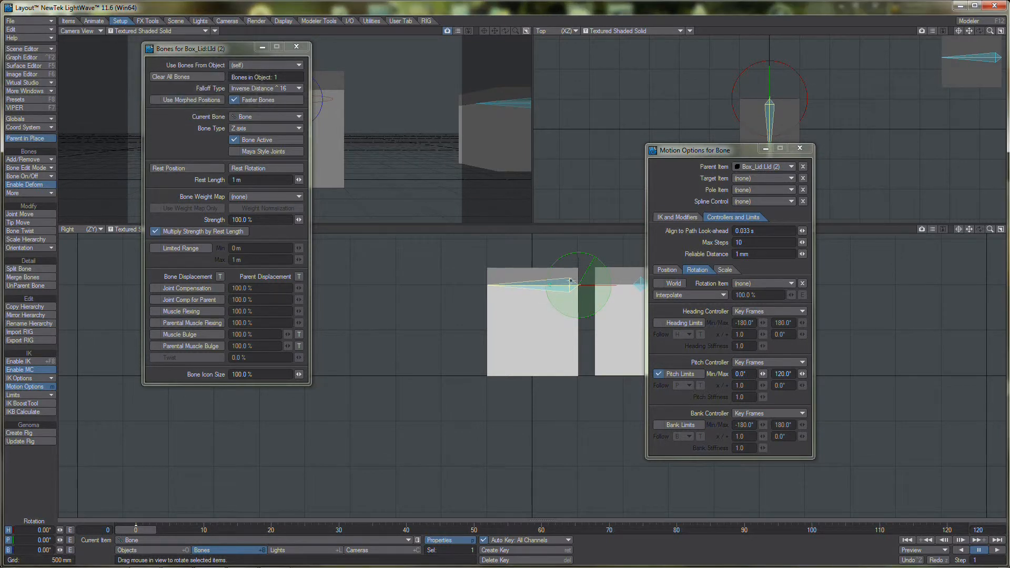
Test the limited hinge by rotating the lid open to 120°, undo the rotation, and close the motion options.
drag(550, 286, 592, 260)
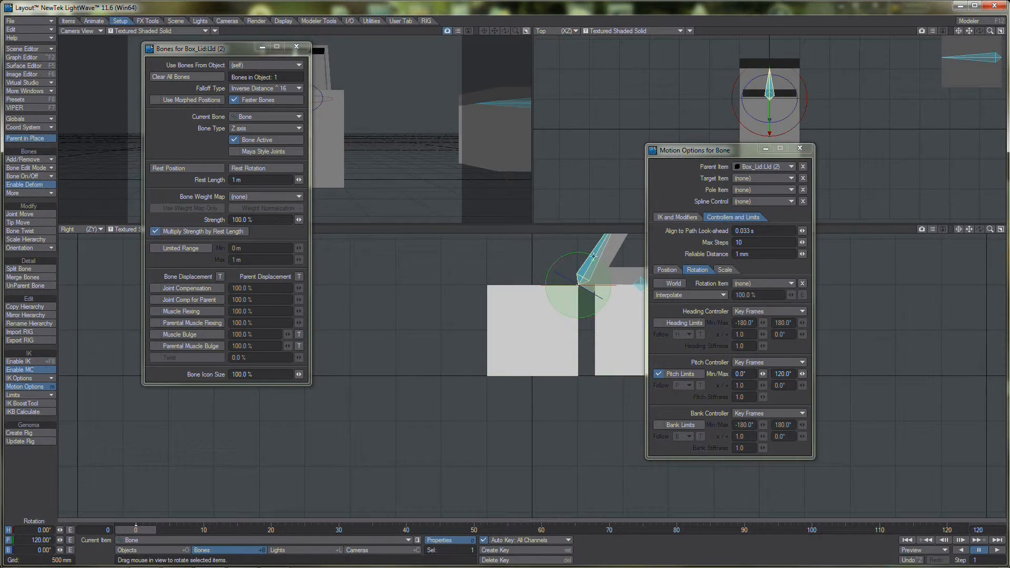
key(ctrl+z)
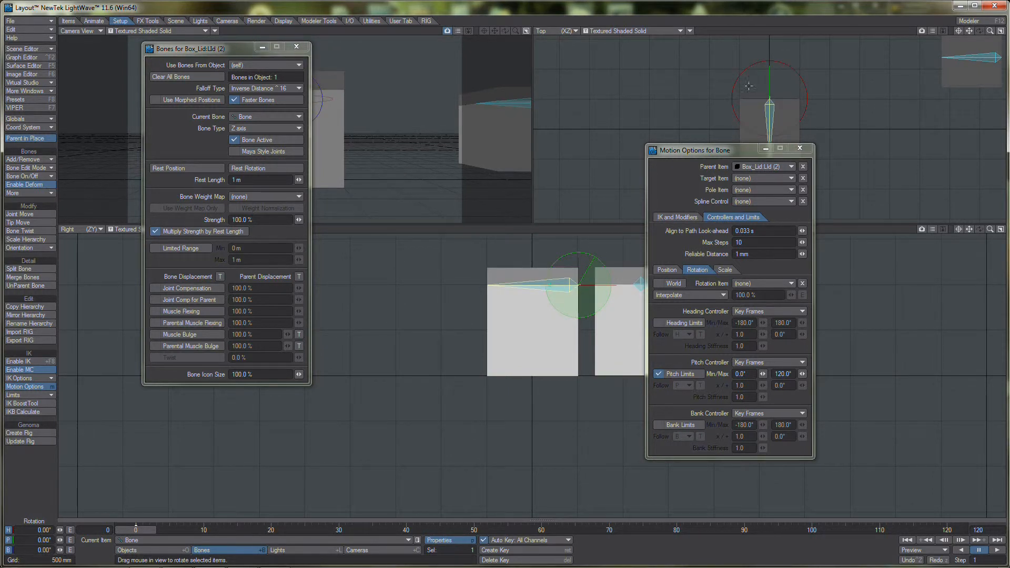
click(800, 147)
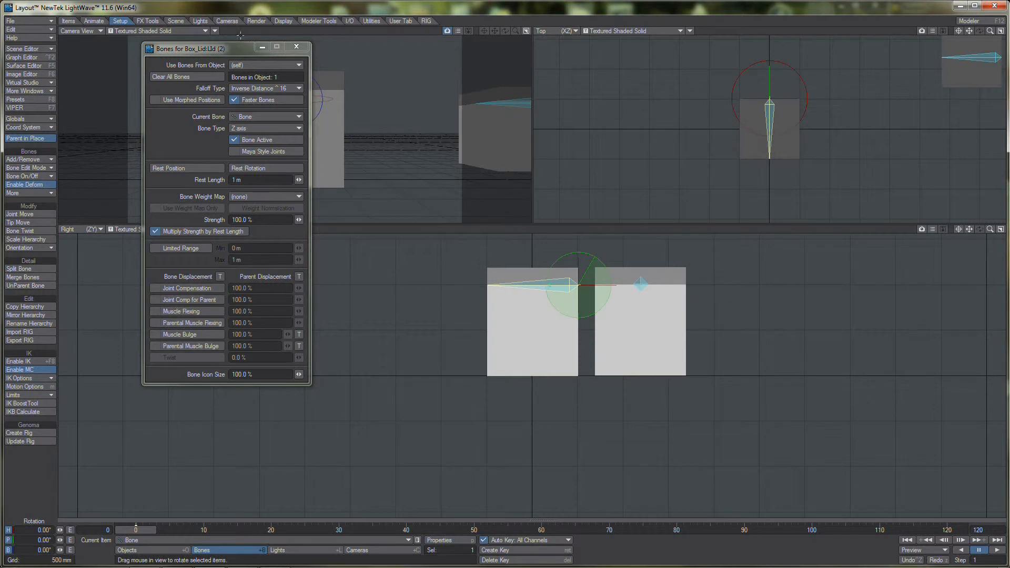
drag(234, 48, 172, 107)
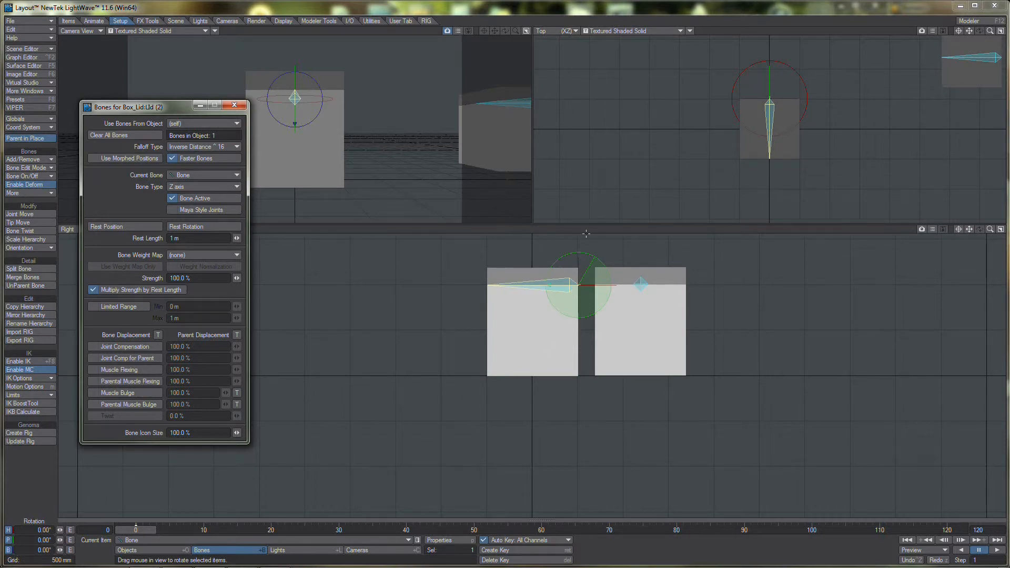
mouse_move(574, 267)
mouse_down()
mouse_move(574, 209)
mouse_move(574, 266)
mouse_up()
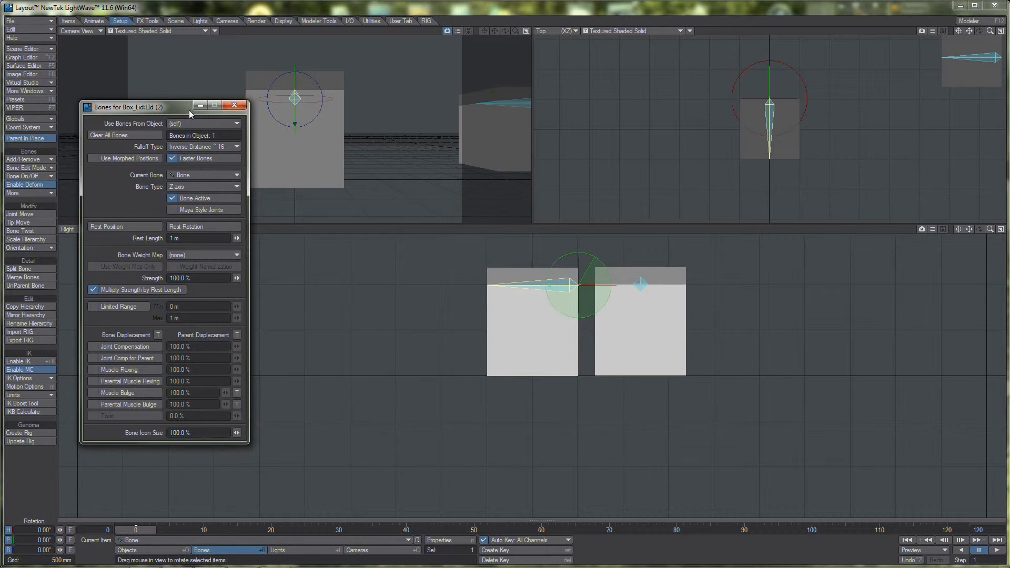
drag(177, 108, 225, 92)
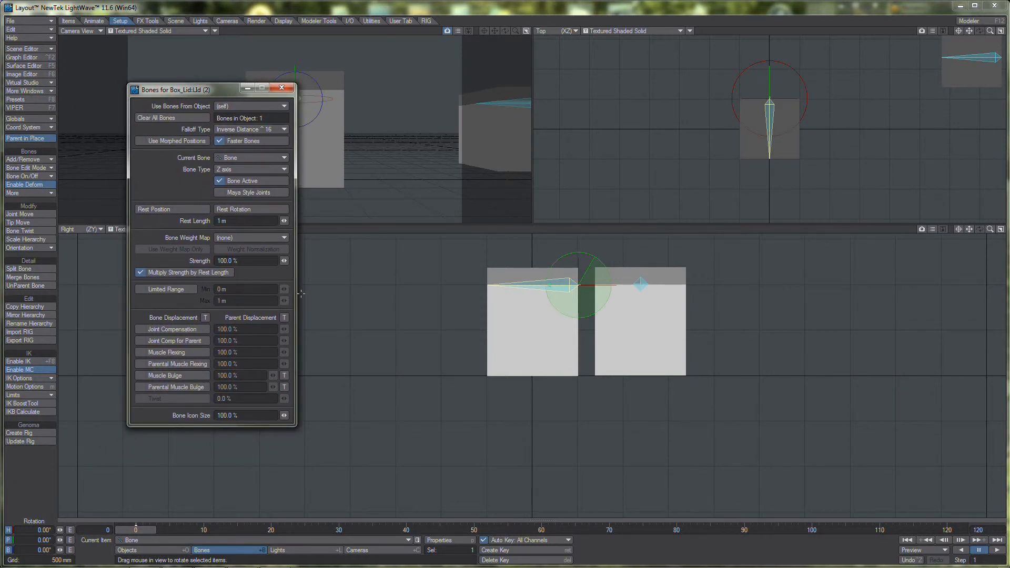
key(m)
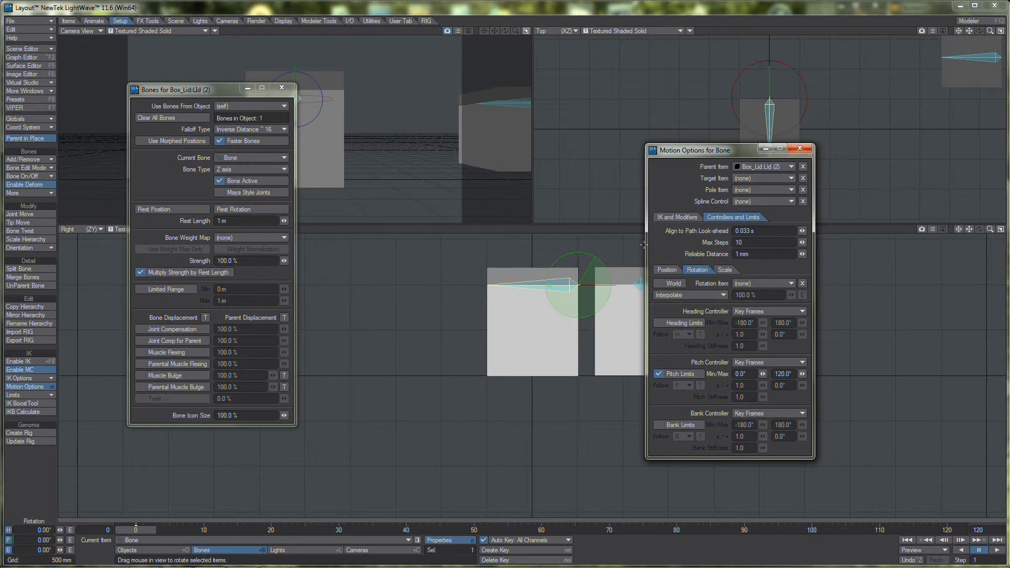
click(800, 148)
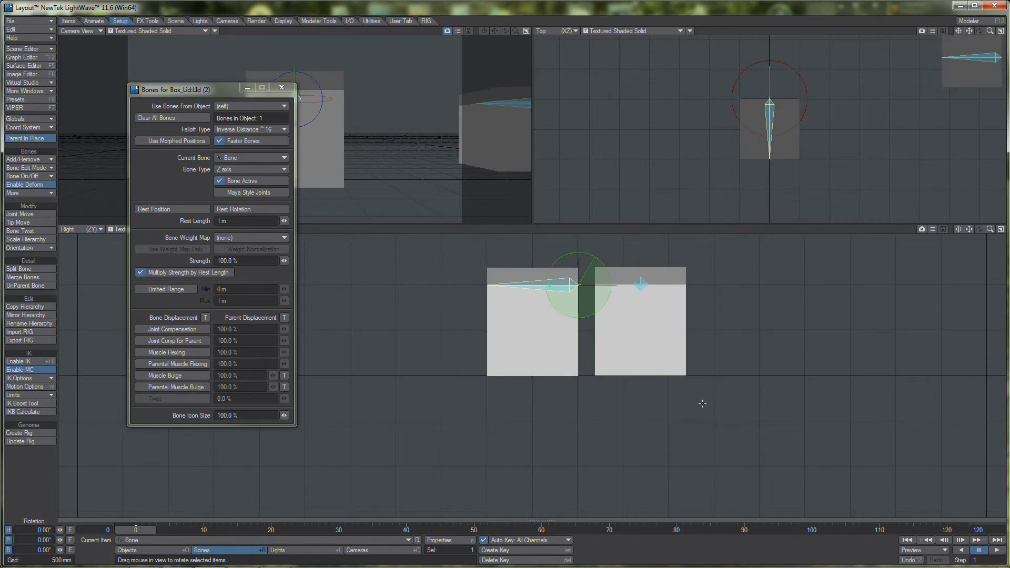
Test-rotate the bone's heading to about -8.2° in the perspective view and undo it.
alt+drag(761, 280, 711, 333)
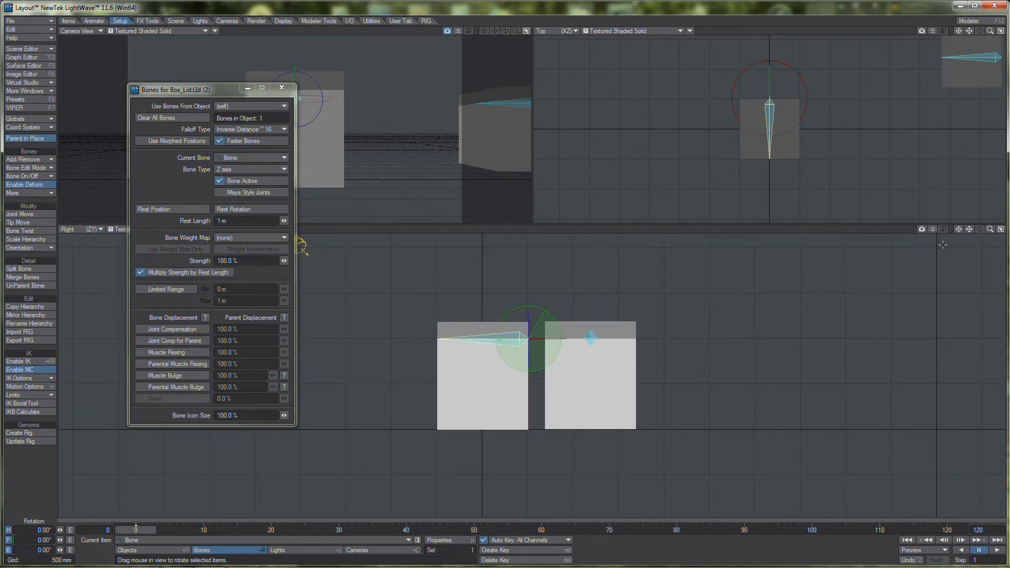
key(4)
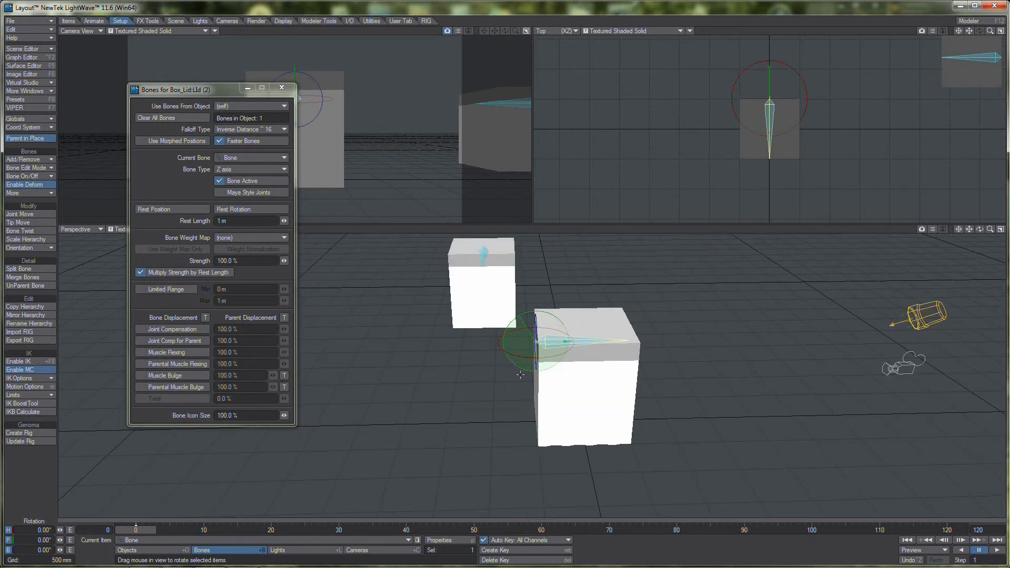
alt+drag(464, 377, 424, 337)
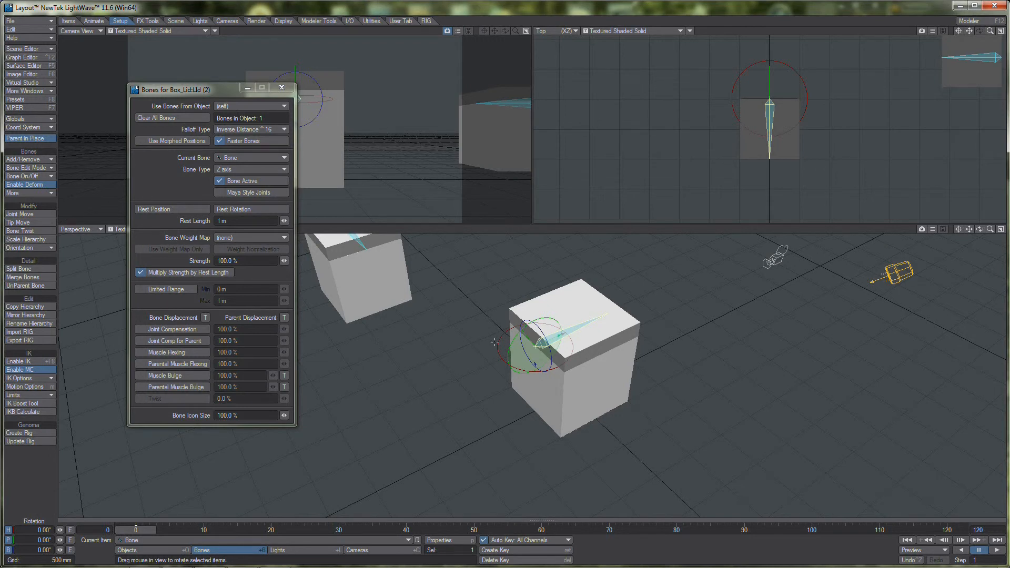
drag(499, 343, 482, 343)
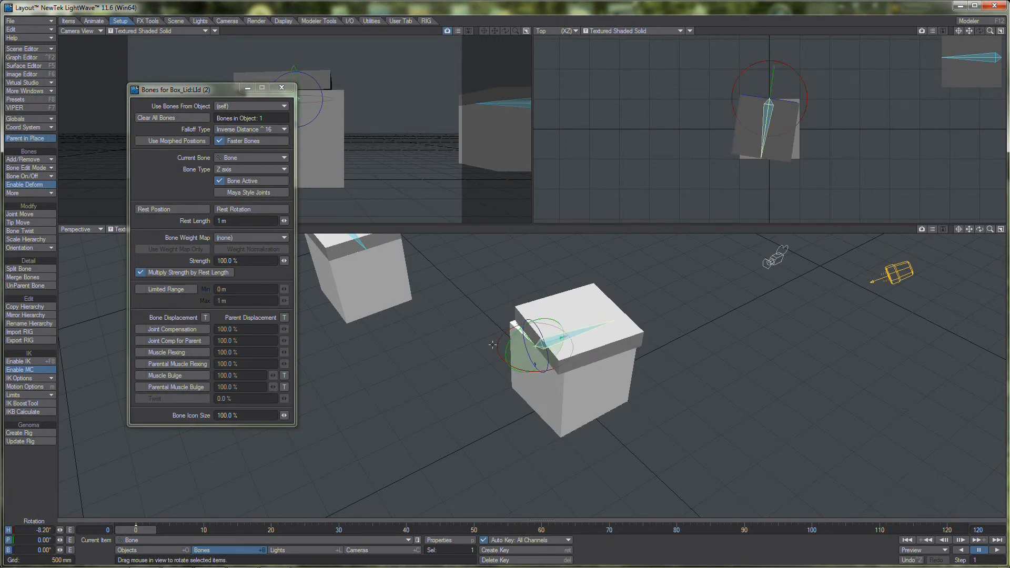
key(ctrl+z)
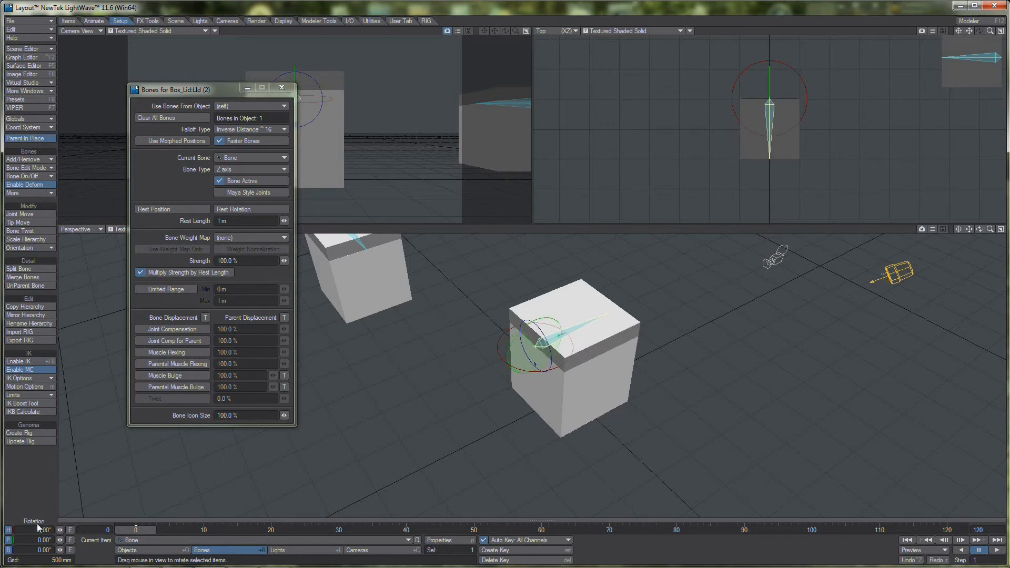
Lock the bone's heading and bank rotation channels, then close the bone properties.
click(8, 531)
click(8, 551)
alt+drag(559, 336, 386, 363)
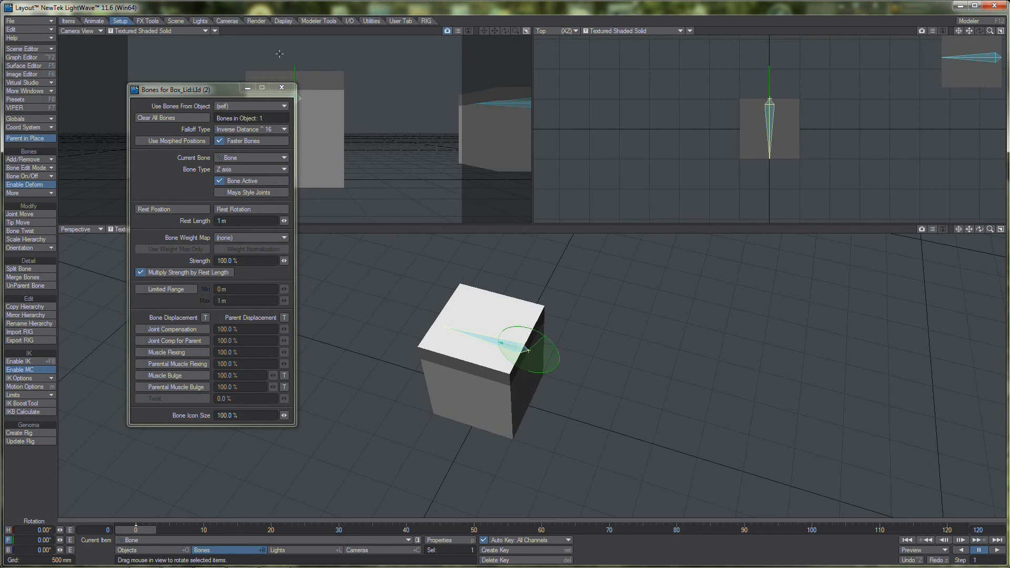
click(283, 88)
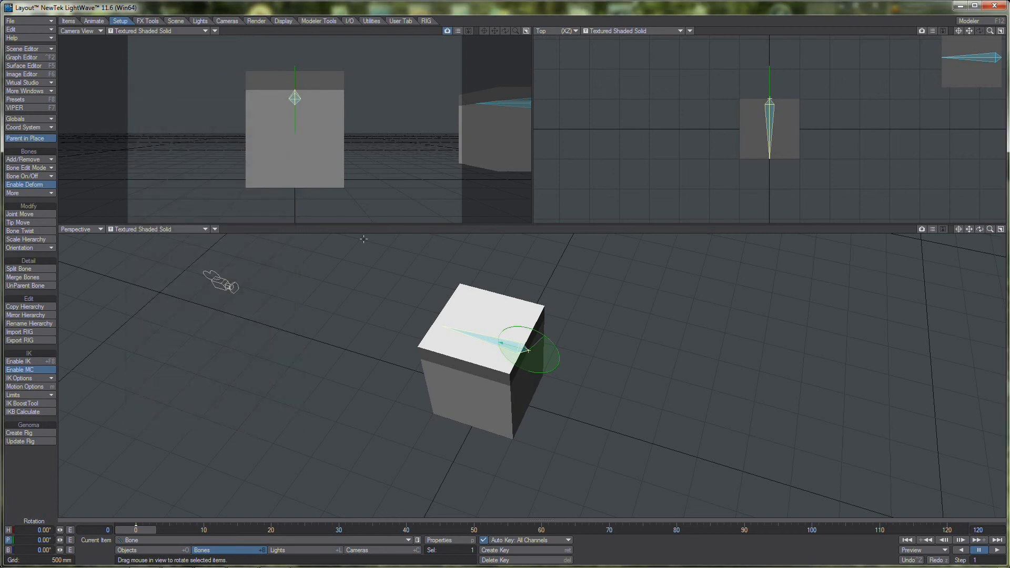